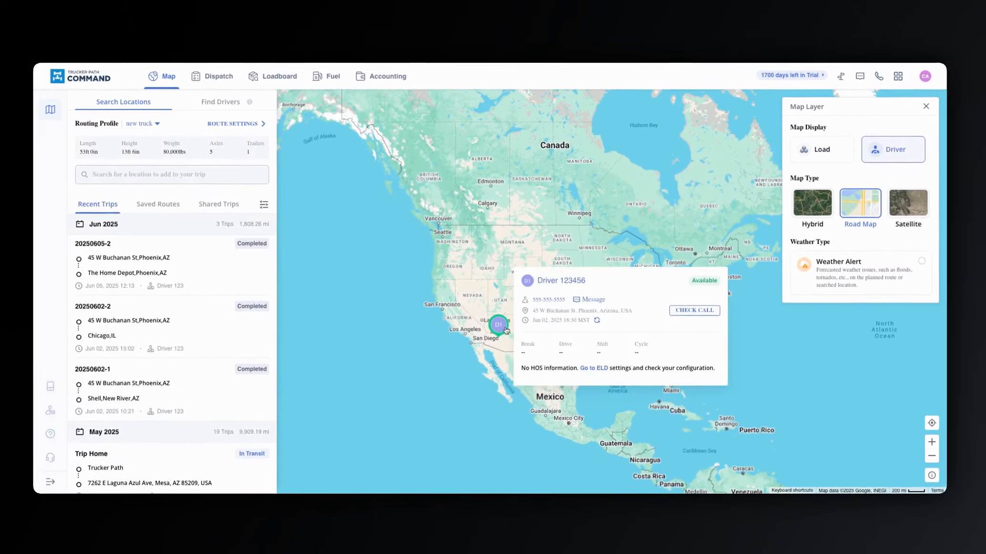
Compare the Hybrid, Road Map and Satellite map types around Camp Verde and leave the map set to Hybrid
{"action": "left_click", "coordinate": [814, 212]}
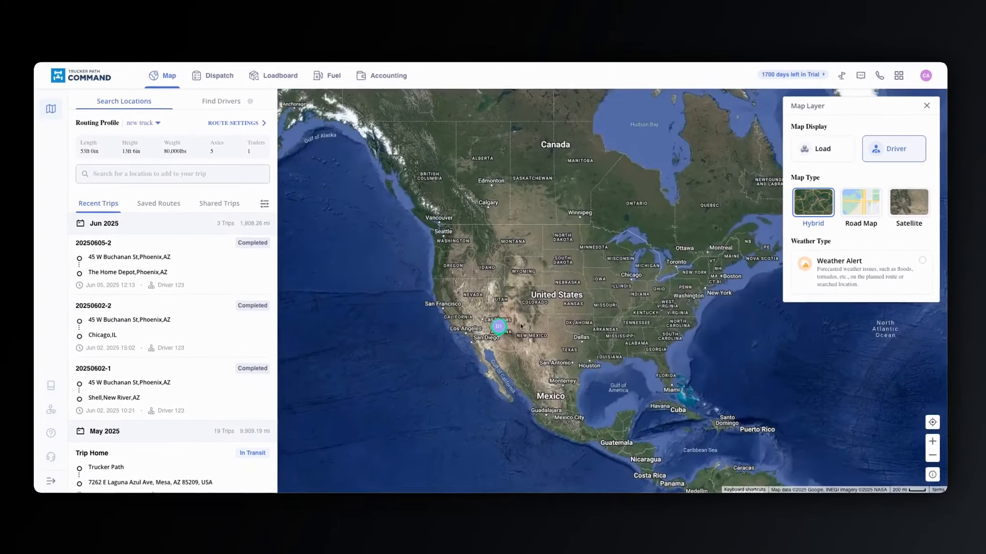
{"action": "scroll", "coordinate": [521, 326], "scroll_direction": "up", "scroll_amount": 10}
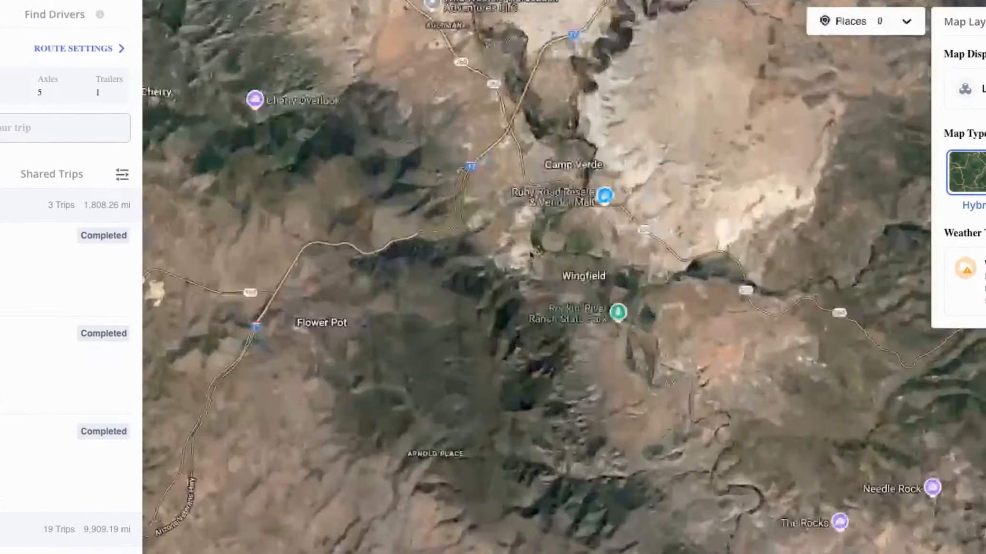
{"action": "left_click", "coordinate": [858, 204]}
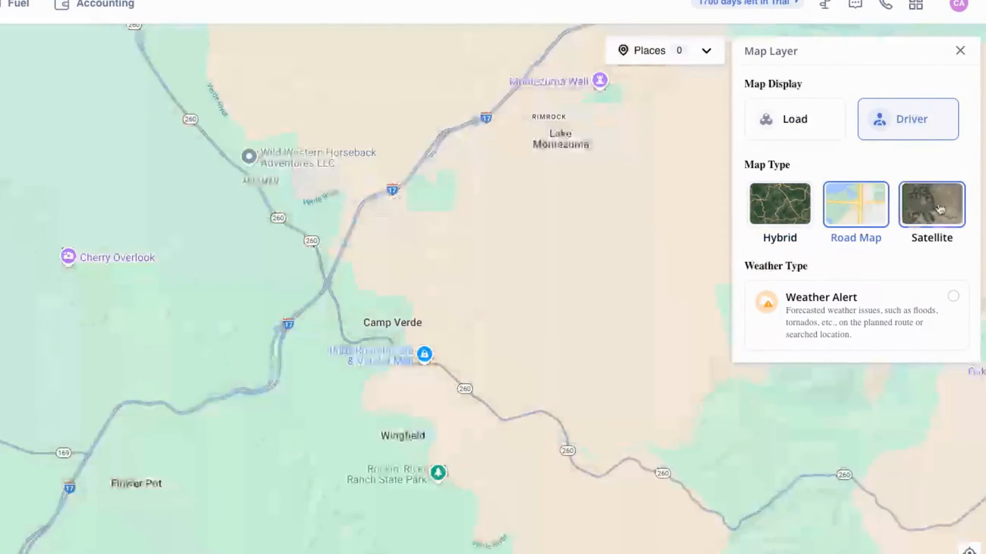
{"action": "left_click", "coordinate": [939, 213]}
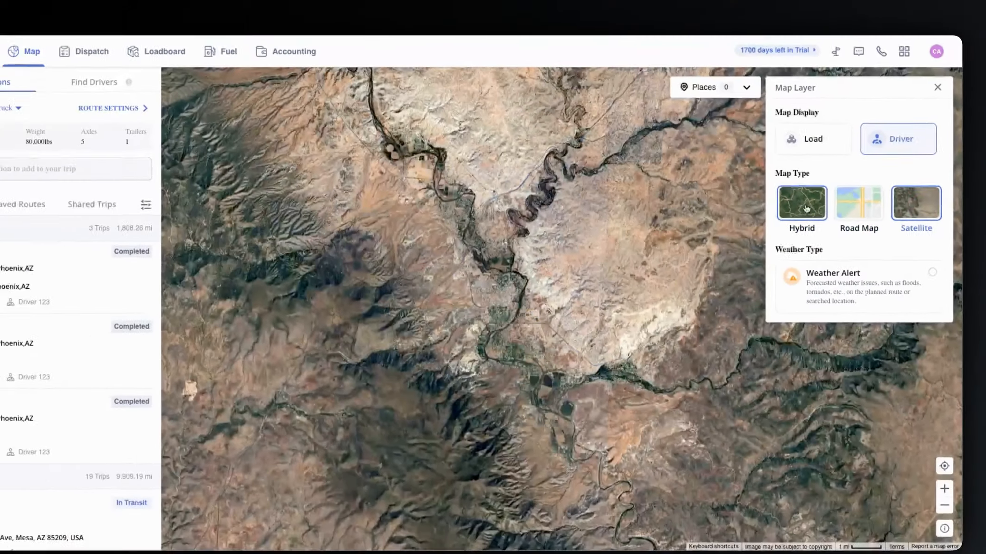
{"action": "left_click", "coordinate": [806, 209]}
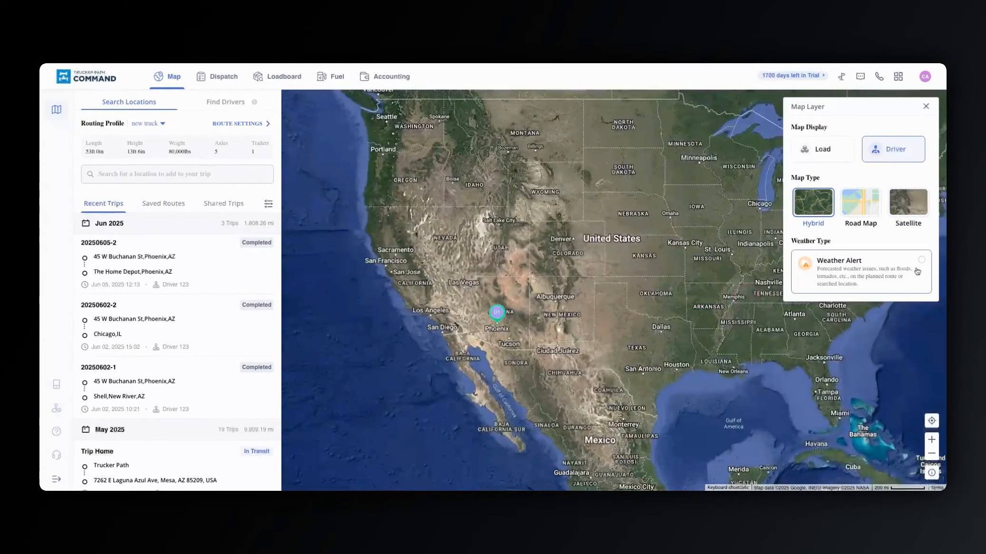
Show the Weather Alert overlay on the map, turn it off again and close the map layer options
{"action": "left_click", "coordinate": [917, 272]}
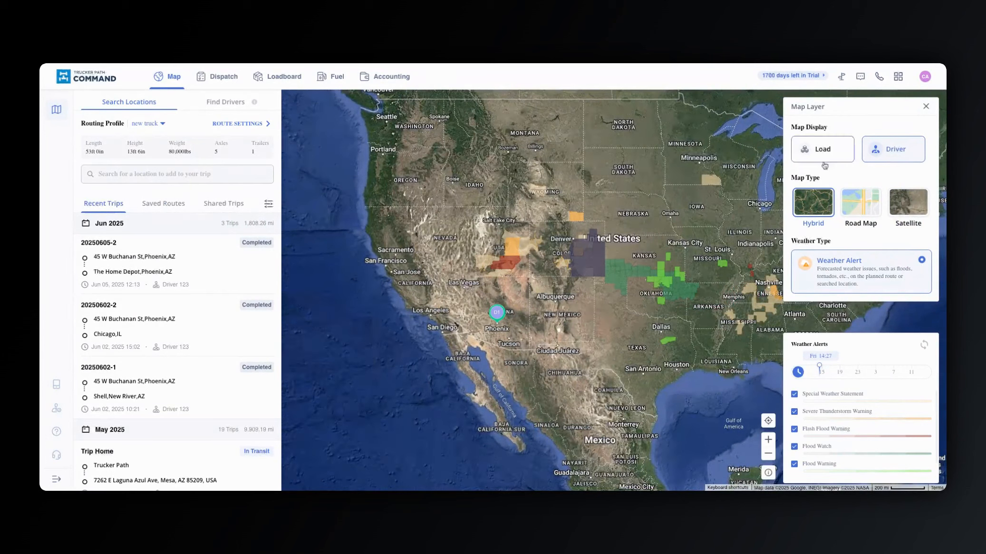
{"action": "left_click", "coordinate": [925, 106]}
{"action": "left_click", "coordinate": [906, 114]}
{"action": "left_click", "coordinate": [899, 260]}
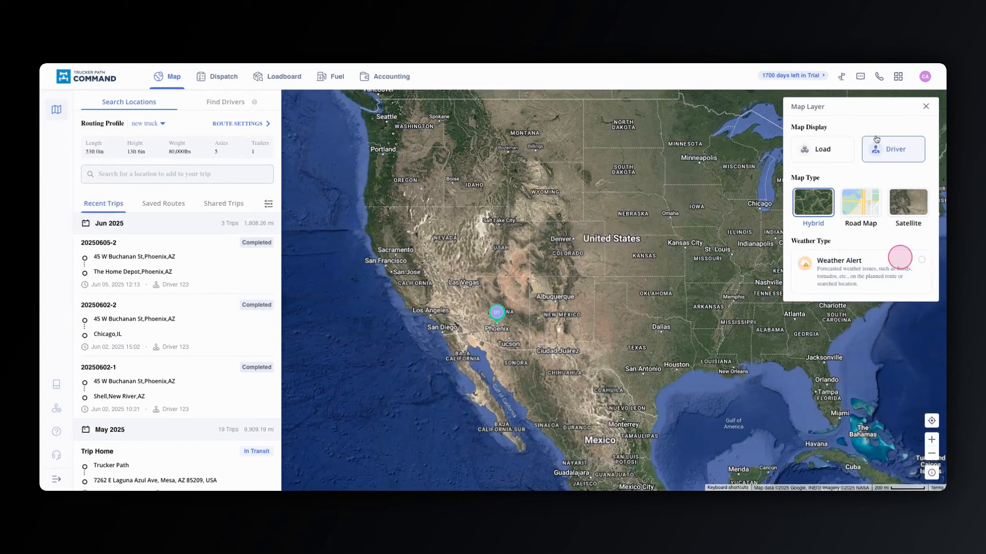
{"action": "left_click", "coordinate": [925, 106]}
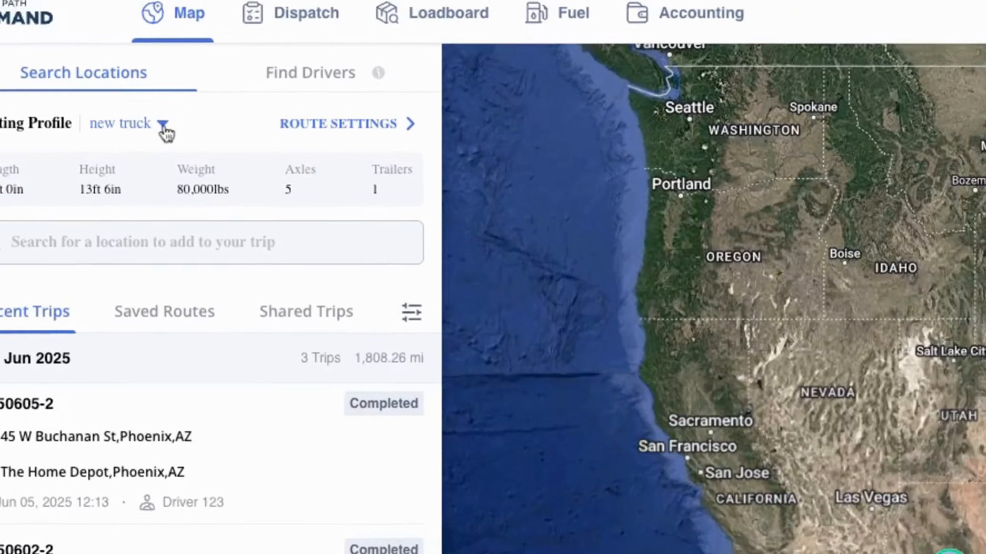
Review the available routing profiles and close the list without changing the profile
{"action": "left_click", "coordinate": [162, 124]}
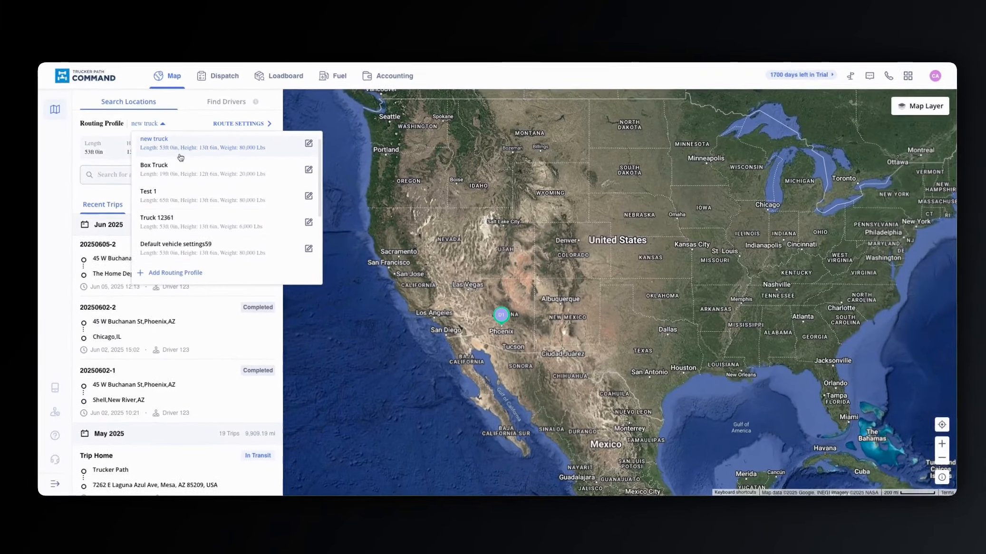
{"action": "scroll", "coordinate": [183, 156], "scroll_direction": "up", "scroll_amount": 1}
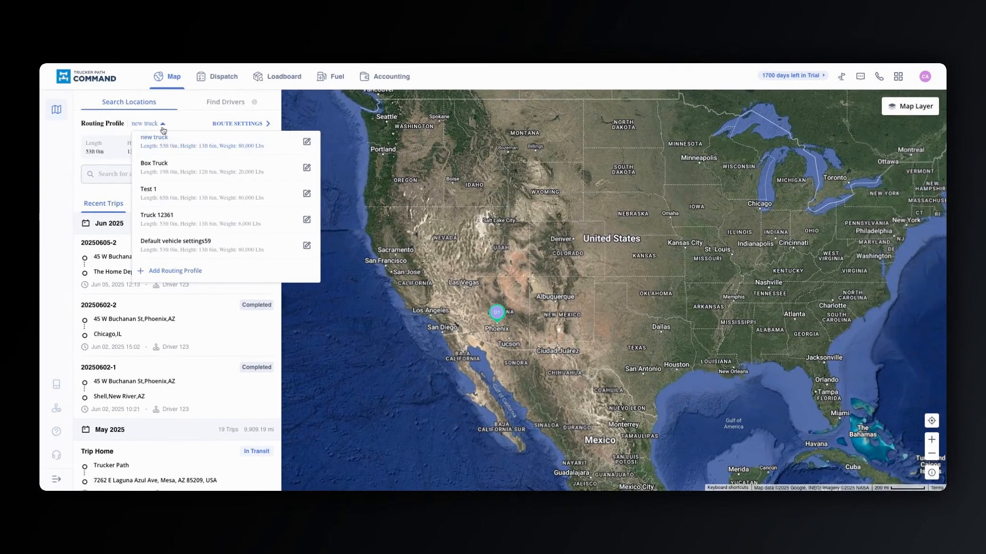
{"action": "left_click", "coordinate": [162, 124]}
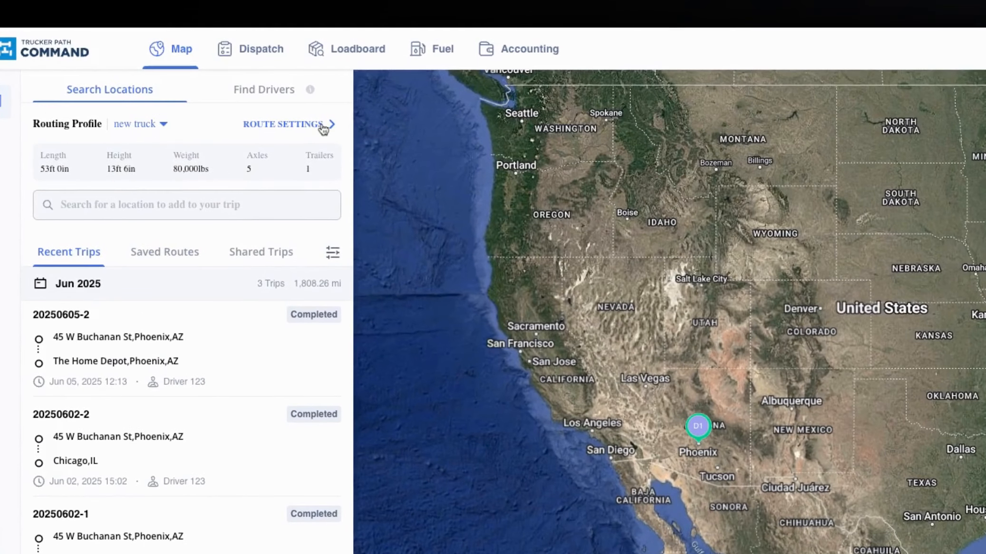
Review the route settings for road avoidances, fuel values and preferred fuel stops, and close them unchanged
{"action": "left_click", "coordinate": [324, 127]}
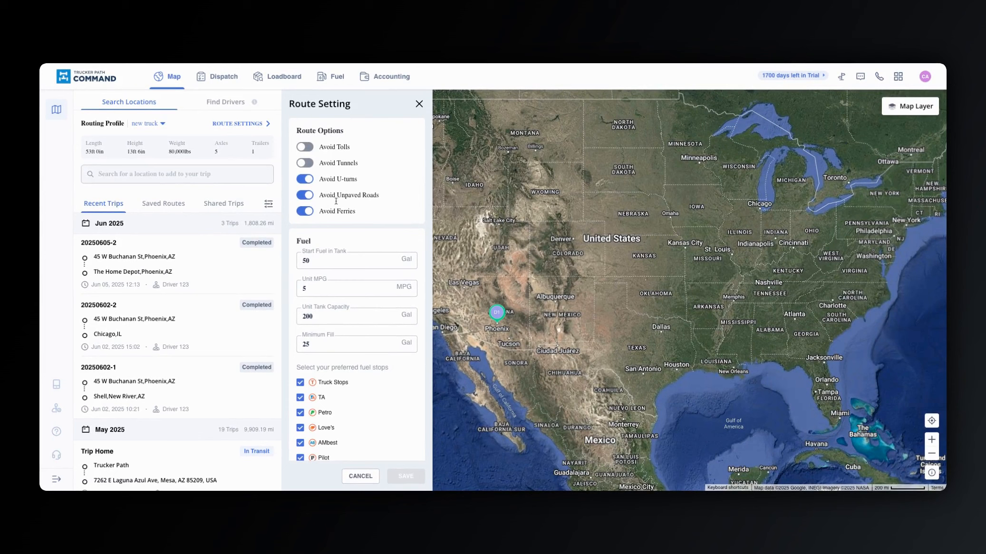
{"action": "scroll", "coordinate": [330, 266], "scroll_direction": "down", "scroll_amount": 3}
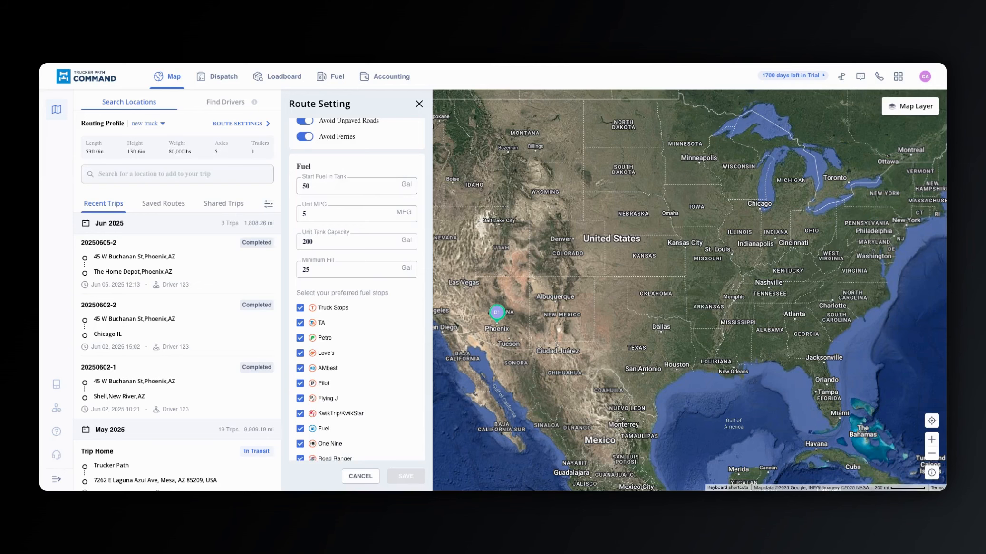
{"action": "left_click", "coordinate": [418, 103]}
Build a trip starting at the Phoenix street address, with Denver as the second stop and Chicago, IL as the destination
{"action": "left_click", "coordinate": [143, 174]}
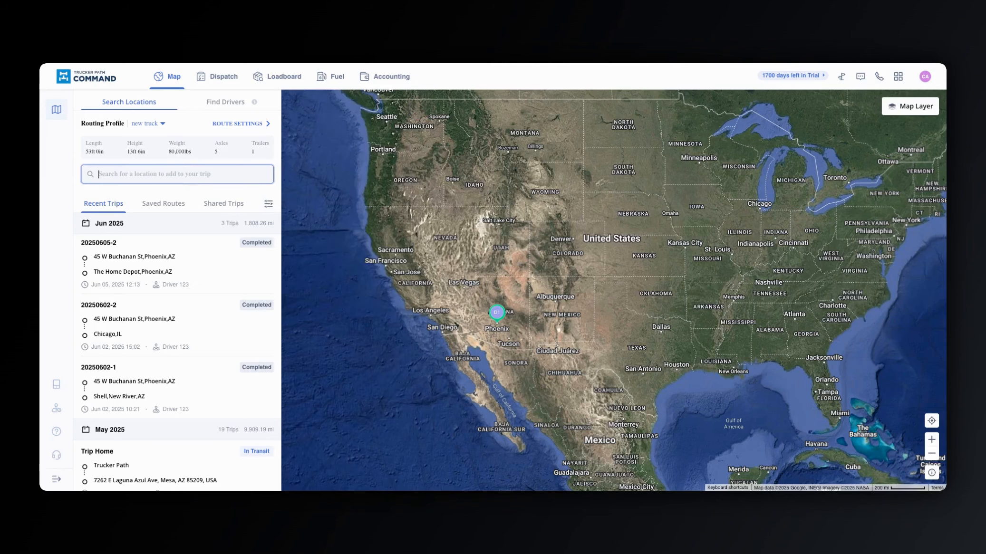
{"action": "type", "text": "phoenix"}
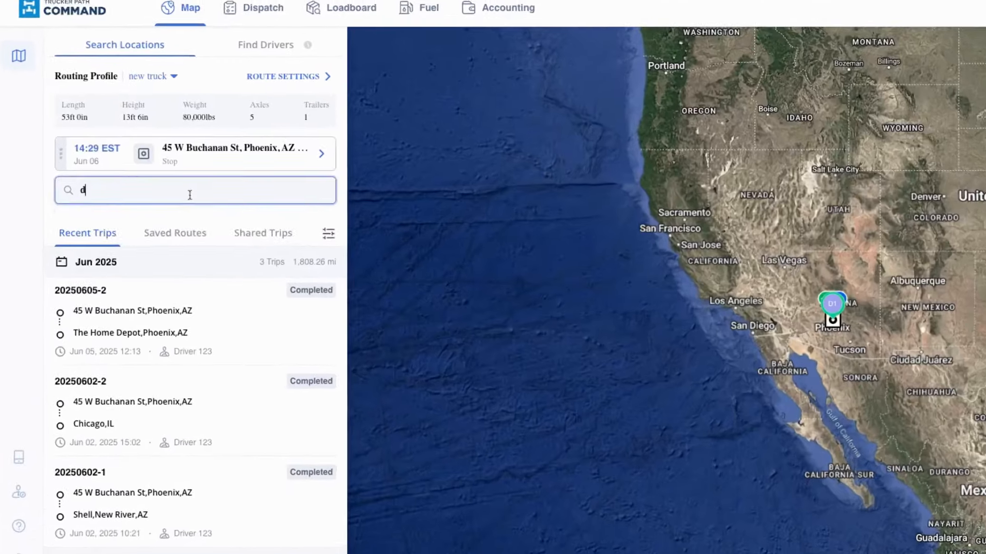
{"action": "type", "text": "enver"}
{"action": "left_click", "coordinate": [164, 281]}
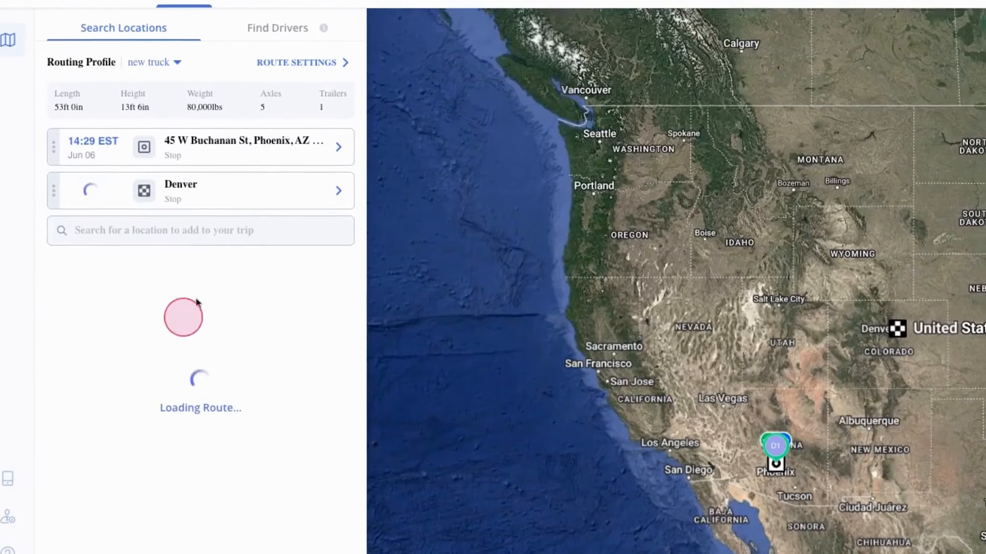
{"action": "left_click", "coordinate": [167, 228]}
{"action": "type", "text": "chicago"}
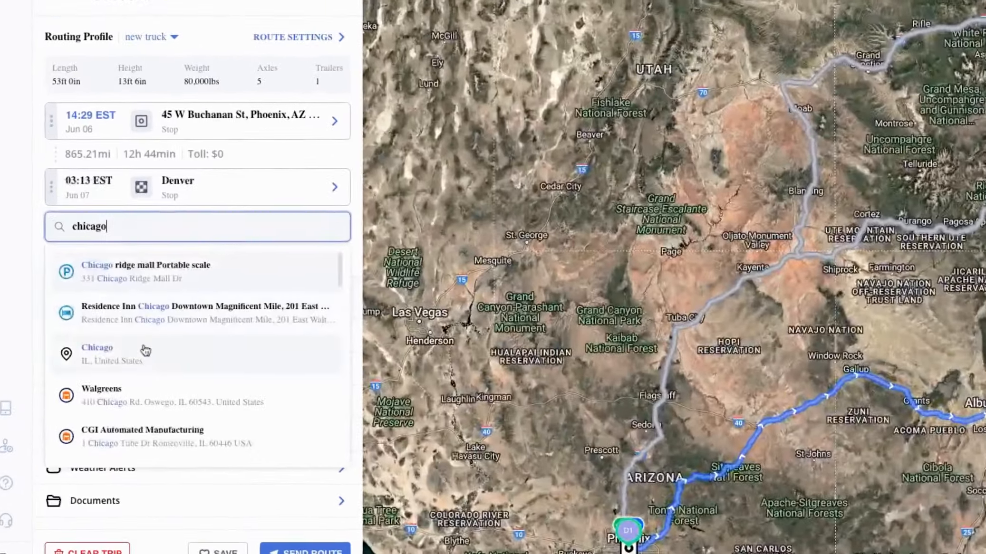
{"action": "left_click", "coordinate": [144, 349]}
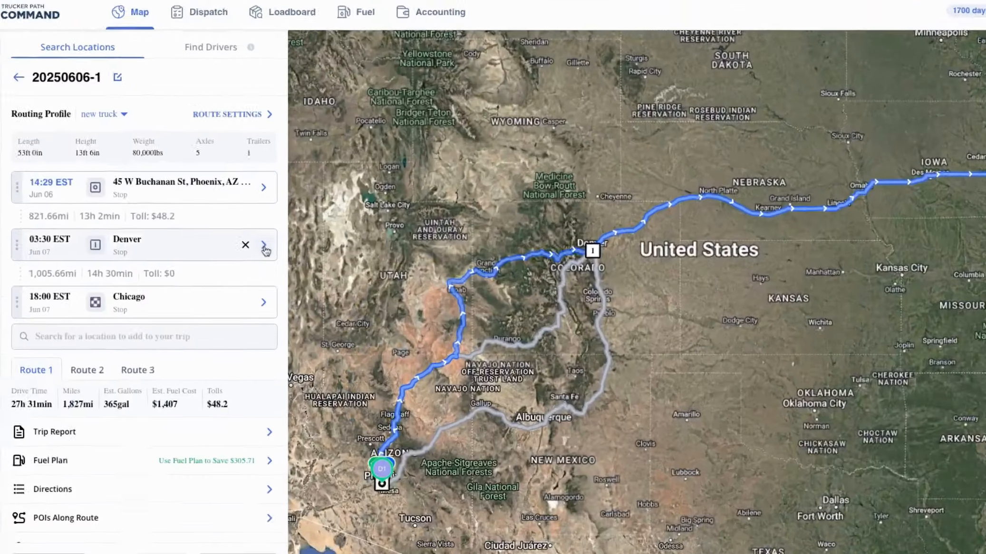
Review the Denver stop's route point options, including point type, dwell time, appointment time and notes, and close them unchanged
{"action": "left_click", "coordinate": [264, 245]}
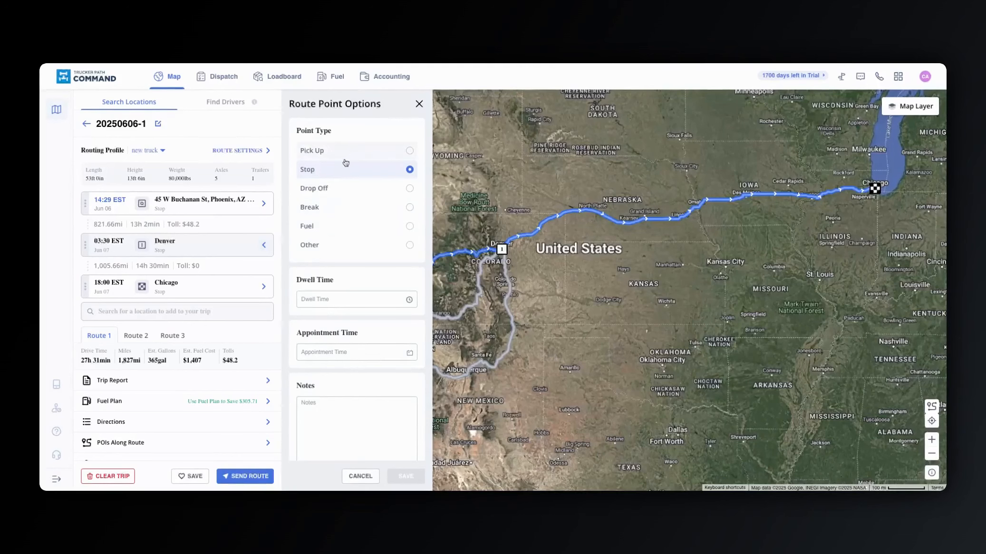
{"action": "scroll", "coordinate": [364, 245], "scroll_direction": "down", "scroll_amount": 1}
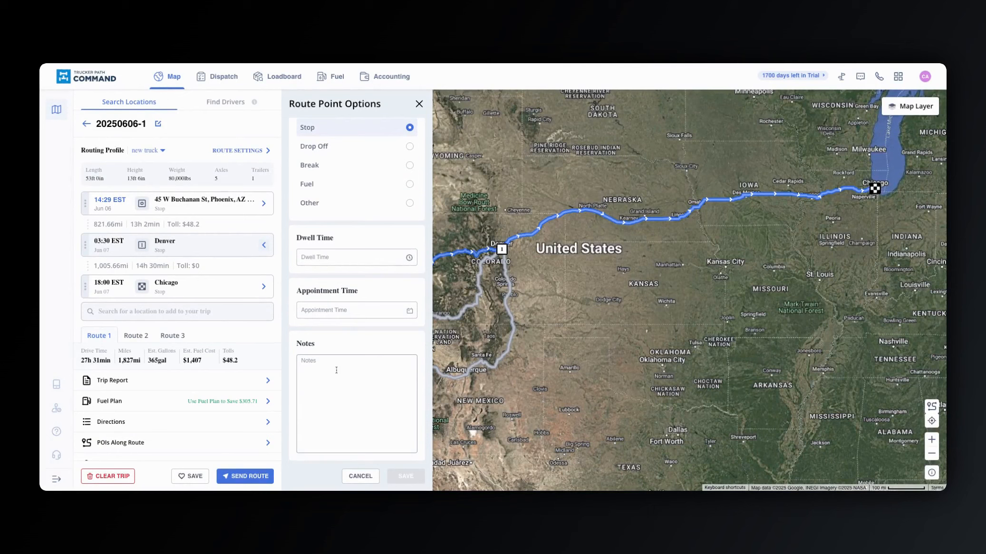
{"action": "left_click", "coordinate": [418, 104]}
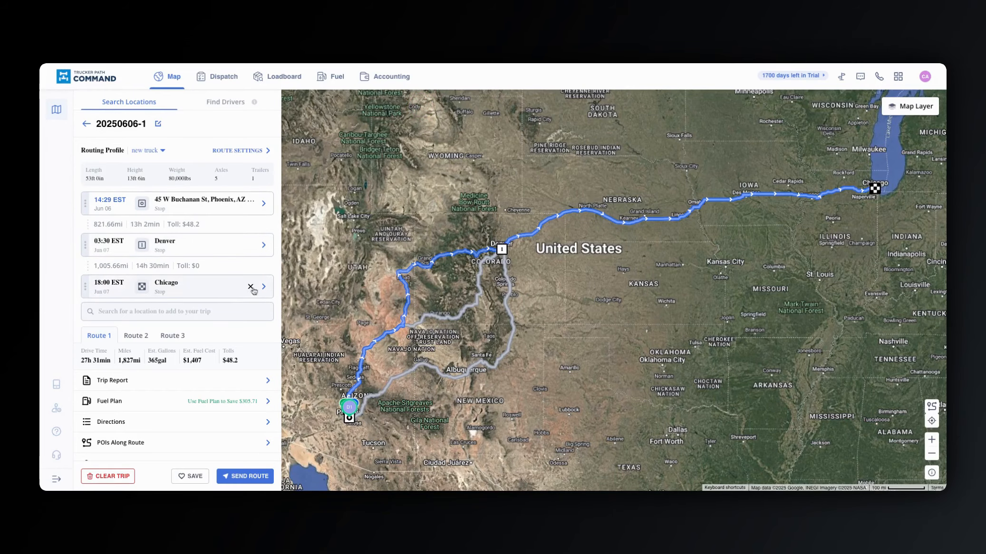
Compare the alternative routes between Phoenix and Denver on the map and select Route 3
{"action": "scroll", "coordinate": [433, 275], "scroll_direction": "down", "scroll_amount": 2}
{"action": "scroll", "coordinate": [413, 309], "scroll_direction": "up", "scroll_amount": 4}
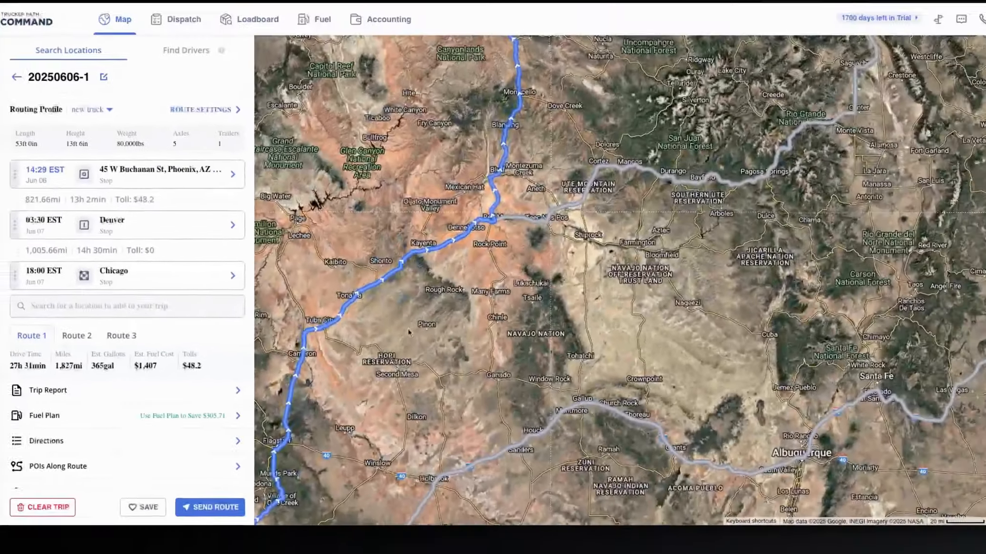
{"action": "left_click_drag", "start_coordinate": [409, 324], "coordinate": [459, 246]}
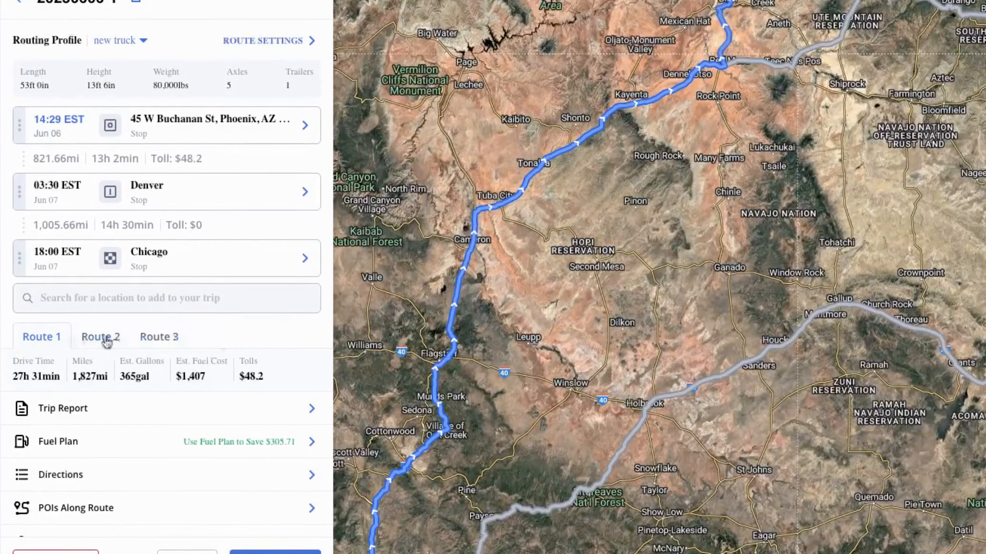
{"action": "left_click", "coordinate": [105, 337]}
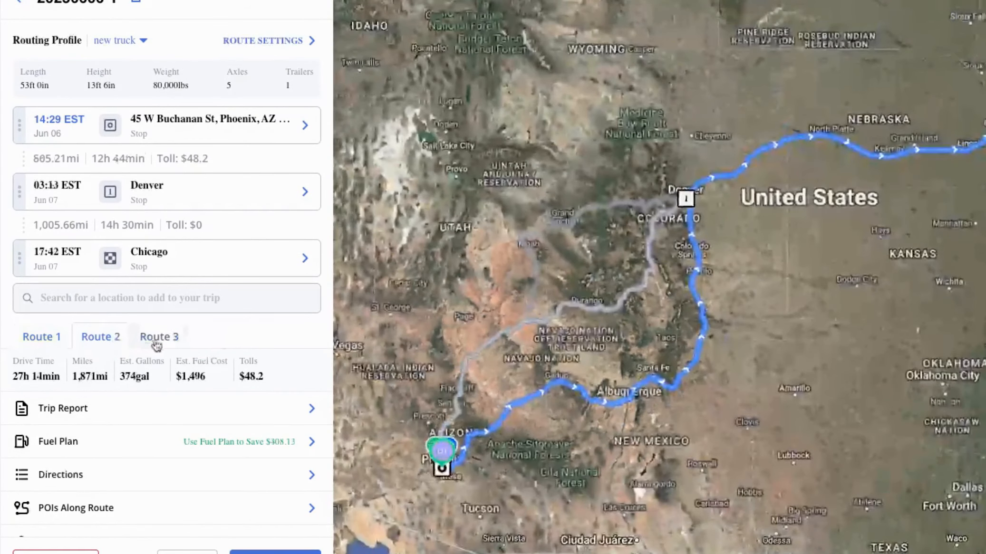
{"action": "left_click", "coordinate": [161, 339]}
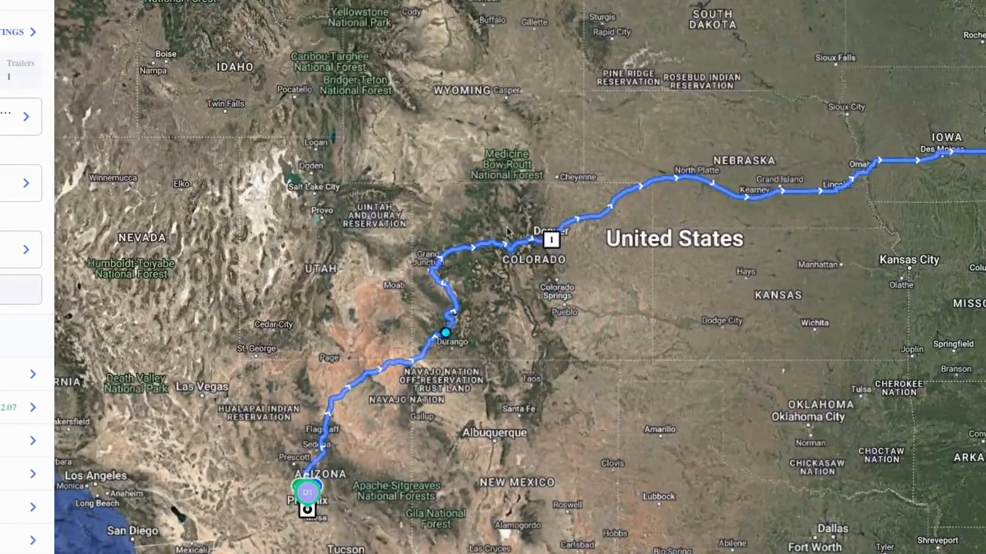
Add a rectangular avoid area in Nebraska, shrink it to the route section around Kearney, and recalculate the route to bypass it
{"action": "right_click", "coordinate": [728, 177]}
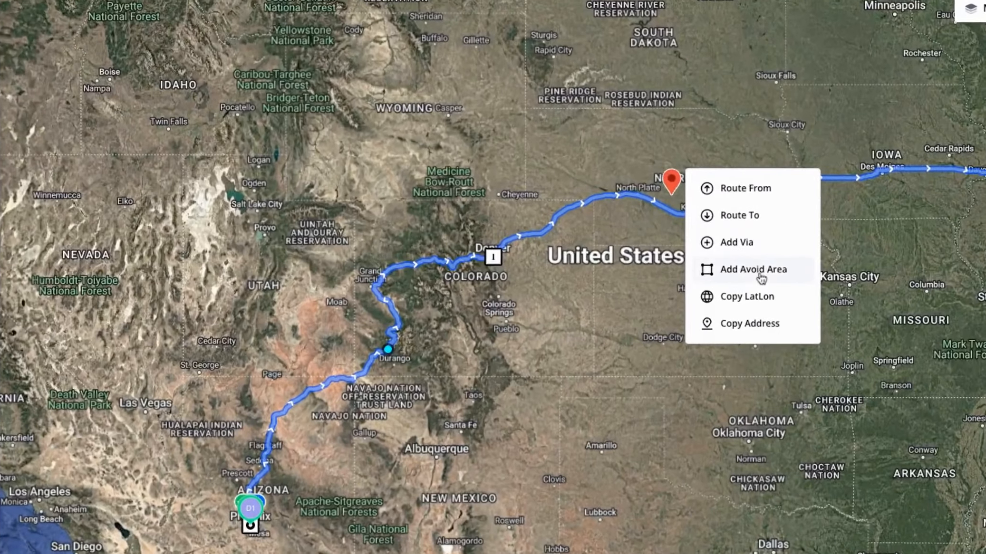
{"action": "left_click", "coordinate": [759, 273]}
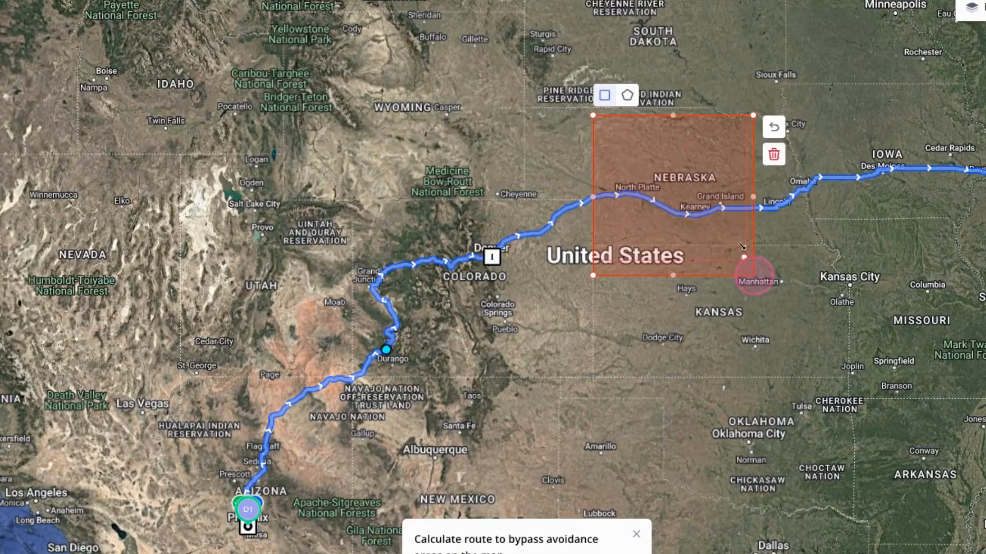
{"action": "left_click_drag", "start_coordinate": [650, 179], "coordinate": [706, 237]}
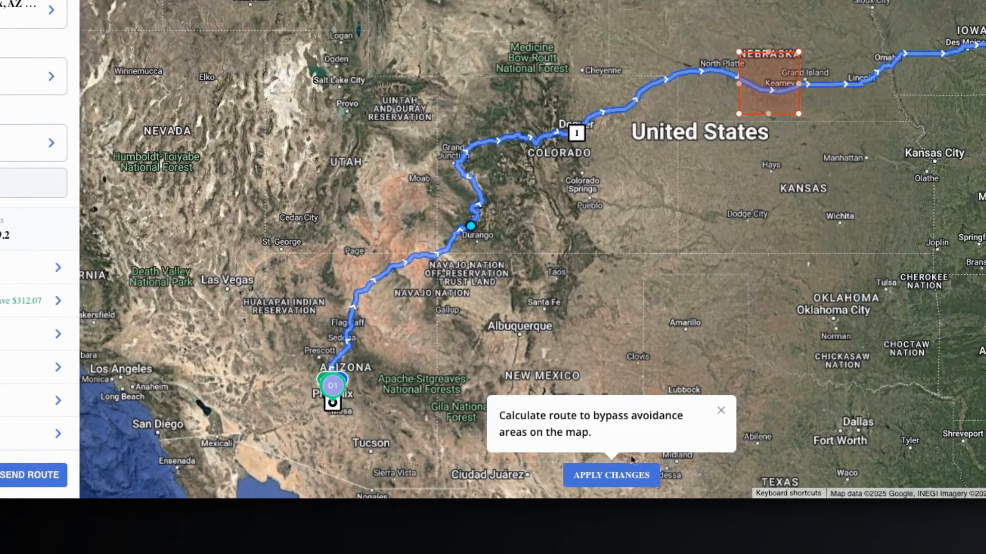
{"action": "left_click", "coordinate": [609, 485]}
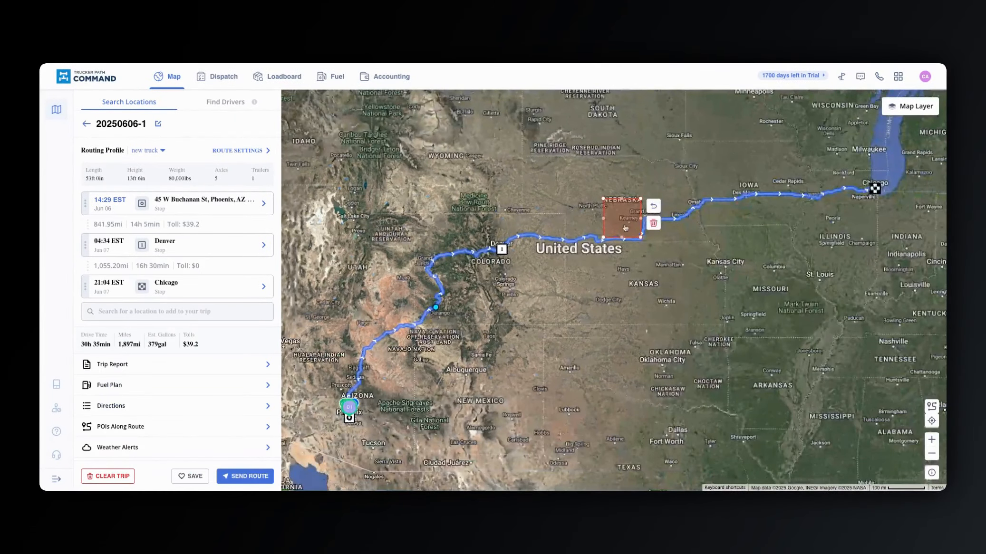
Review the trip report with its itinerary and trip cost, and return to the trip overview
{"action": "scroll", "coordinate": [200, 349], "scroll_direction": "down", "scroll_amount": 1}
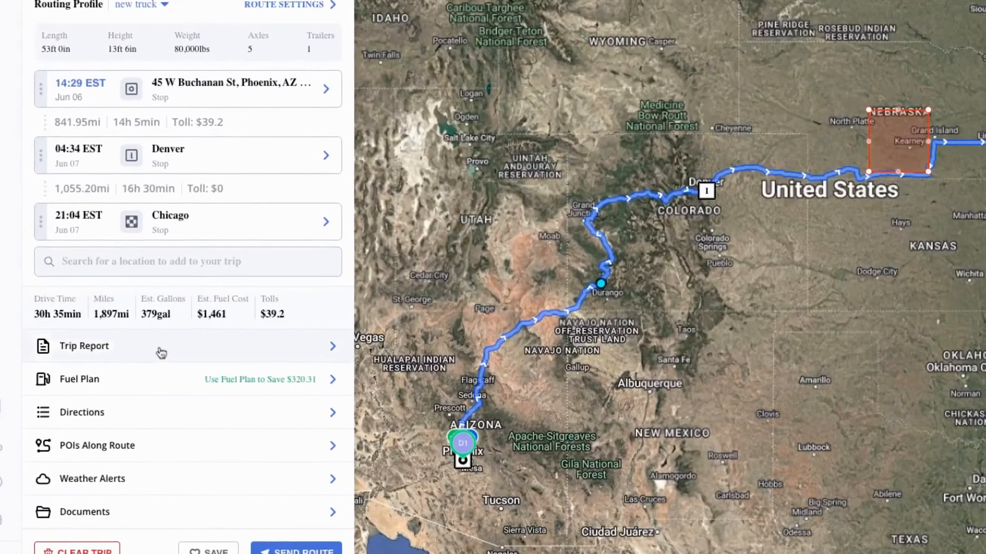
{"action": "left_click", "coordinate": [160, 347]}
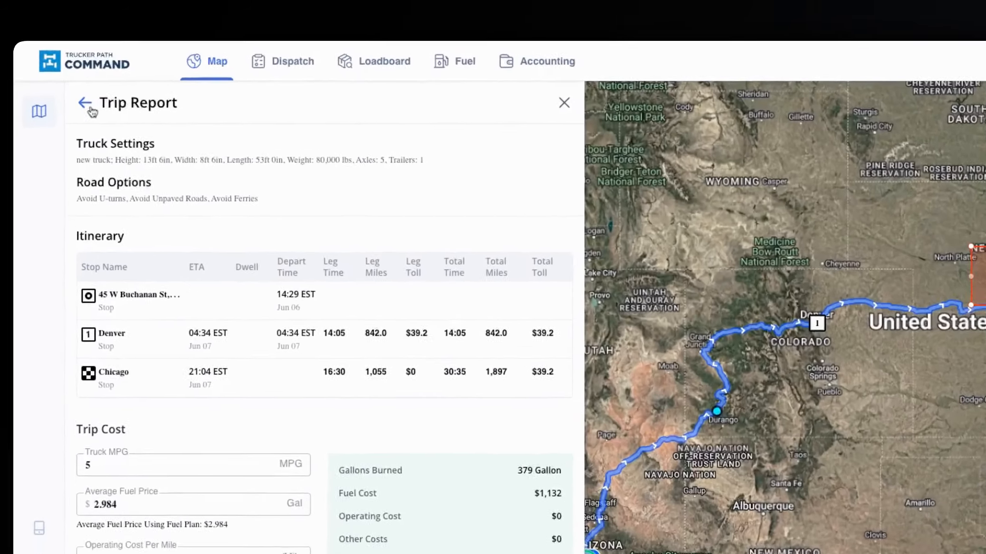
{"action": "left_click", "coordinate": [86, 104]}
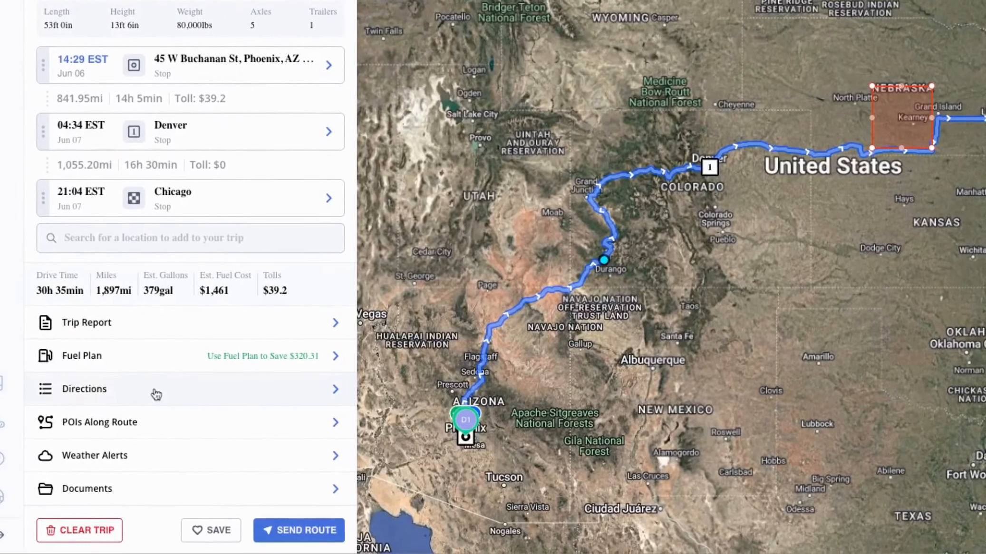
Read through the turn-by-turn directions from Phoenix and return to the trip overview
{"action": "left_click", "coordinate": [155, 391]}
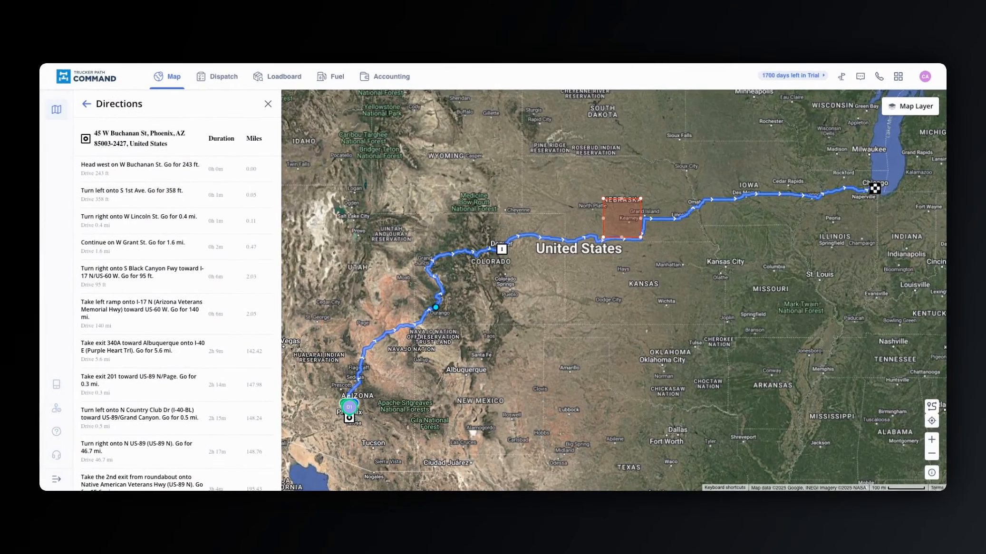
{"action": "scroll", "coordinate": [260, 121], "scroll_direction": "down", "scroll_amount": 15}
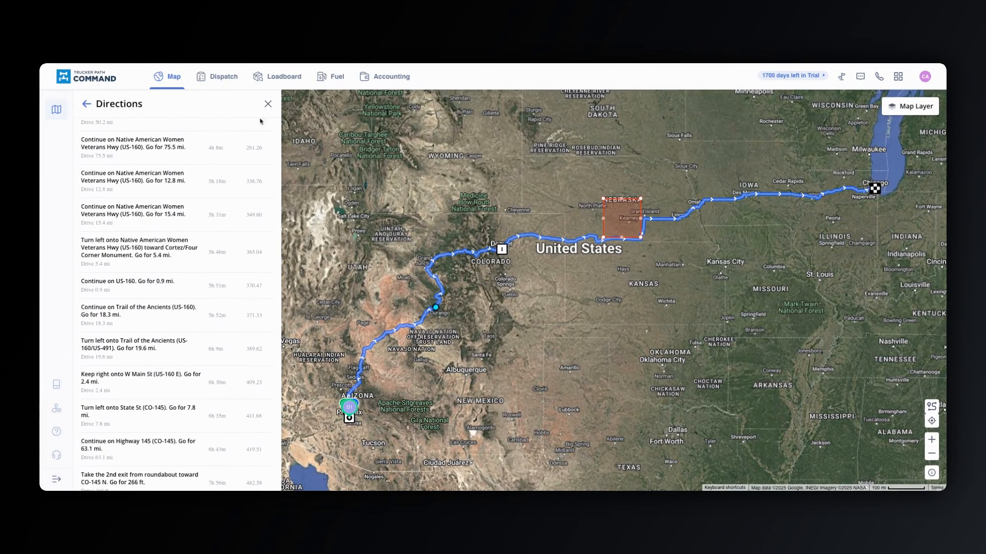
{"action": "left_click", "coordinate": [87, 104]}
List the POIs along the route and limit the place types to Rest Area by deselecting all truck stops and truck services
{"action": "left_click", "coordinate": [177, 411]}
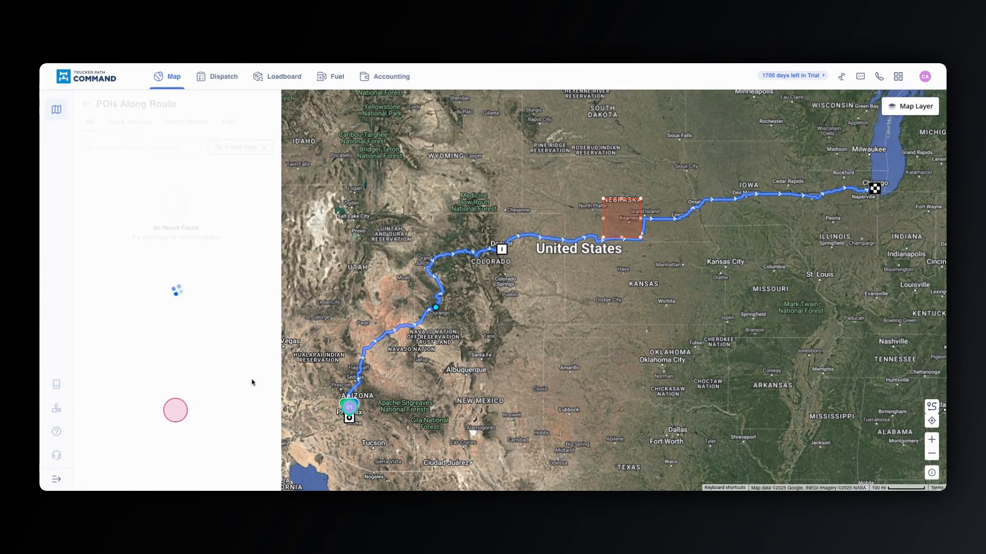
{"action": "left_click", "coordinate": [252, 147]}
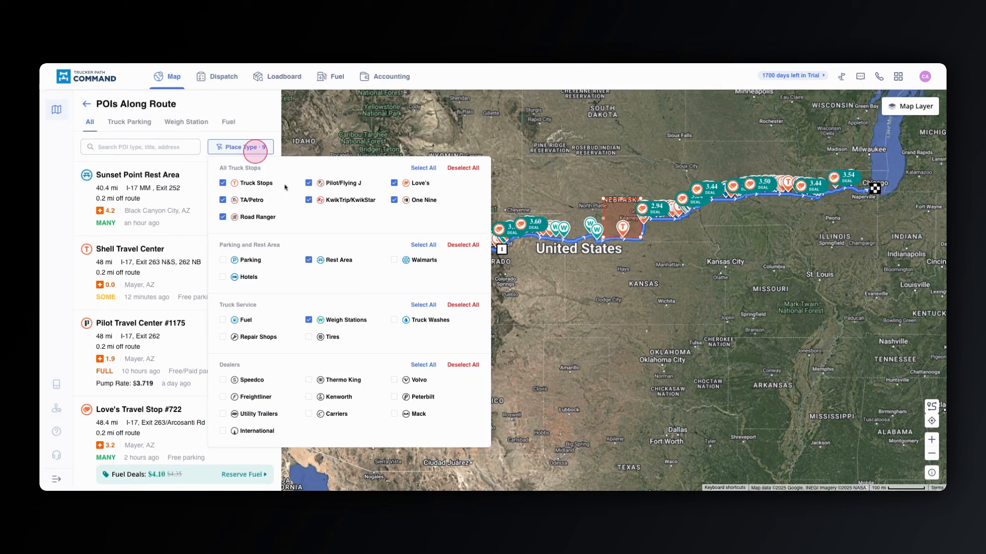
{"action": "left_click", "coordinate": [460, 170]}
{"action": "left_click", "coordinate": [463, 305]}
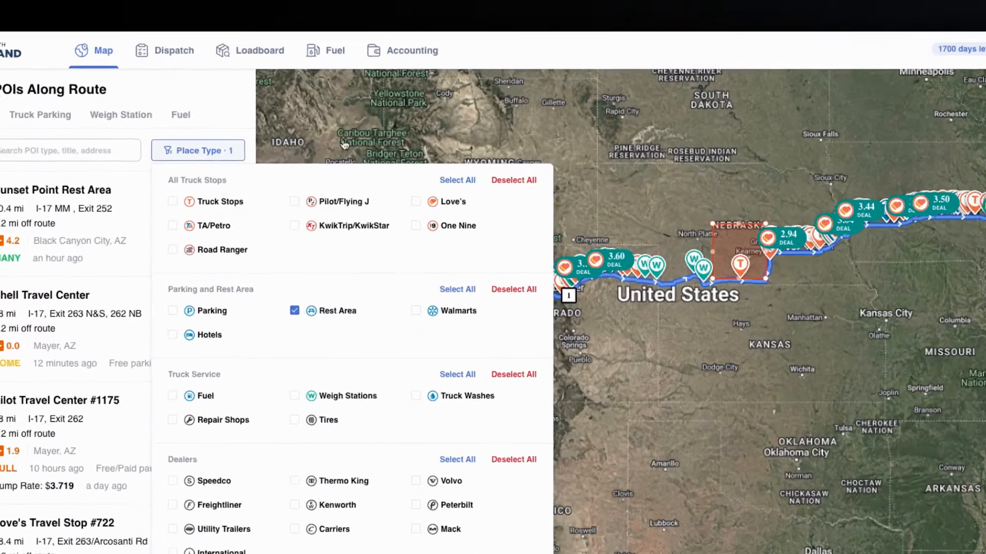
{"action": "left_click", "coordinate": [357, 137]}
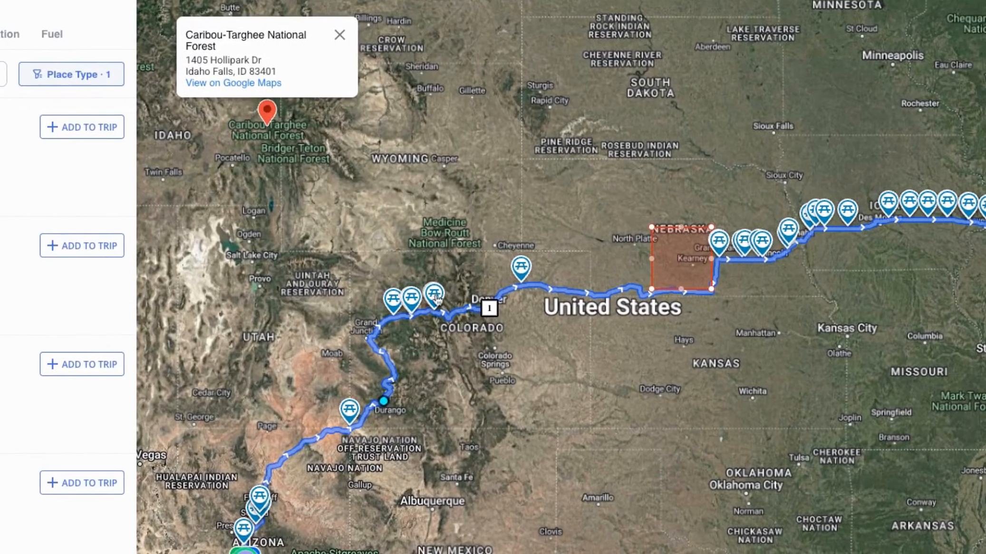
Review the details and reviews of the Wiggins, CO rest area northeast of Denver and add it to the trip
{"action": "left_click", "coordinate": [513, 285]}
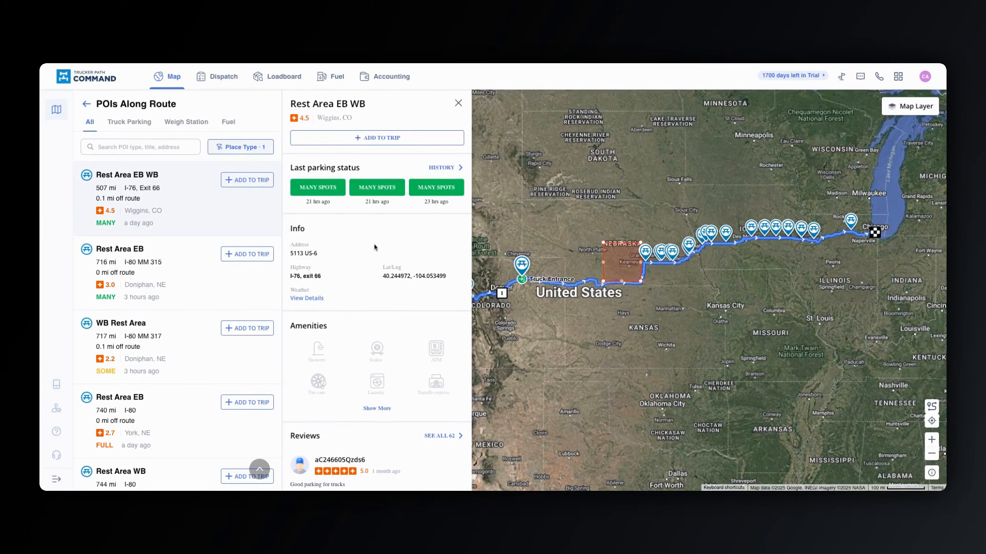
{"action": "scroll", "coordinate": [374, 247], "scroll_direction": "down", "scroll_amount": 3}
{"action": "scroll", "coordinate": [375, 247], "scroll_direction": "up", "scroll_amount": 3}
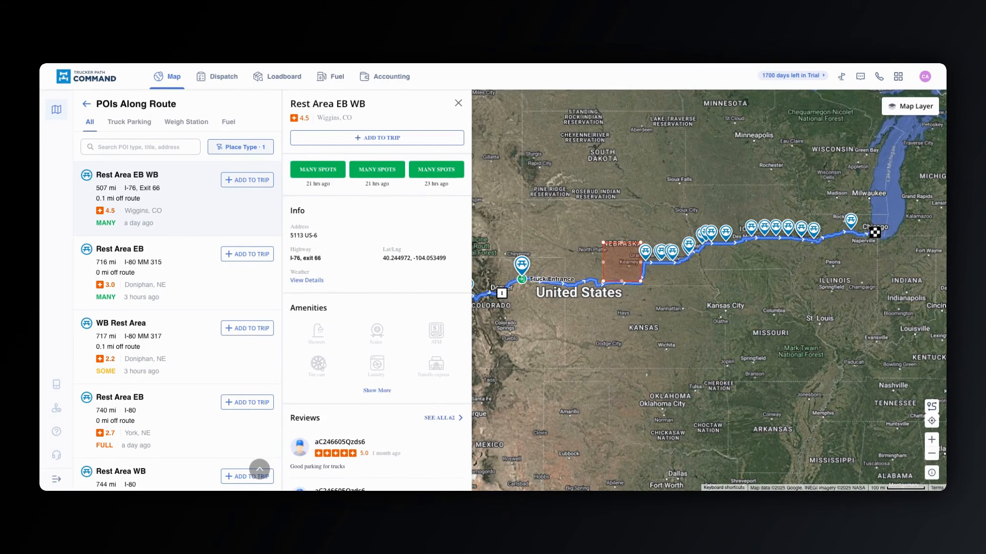
{"action": "scroll", "coordinate": [375, 247], "scroll_direction": "down", "scroll_amount": 1}
{"action": "scroll", "coordinate": [377, 322], "scroll_direction": "down", "scroll_amount": 5}
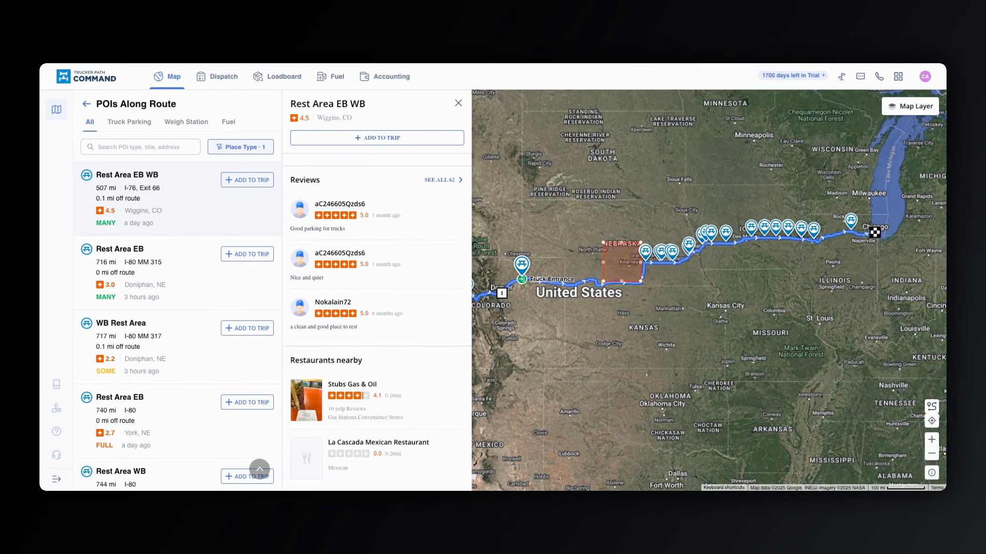
{"action": "scroll", "coordinate": [398, 142], "scroll_direction": "up", "scroll_amount": 5}
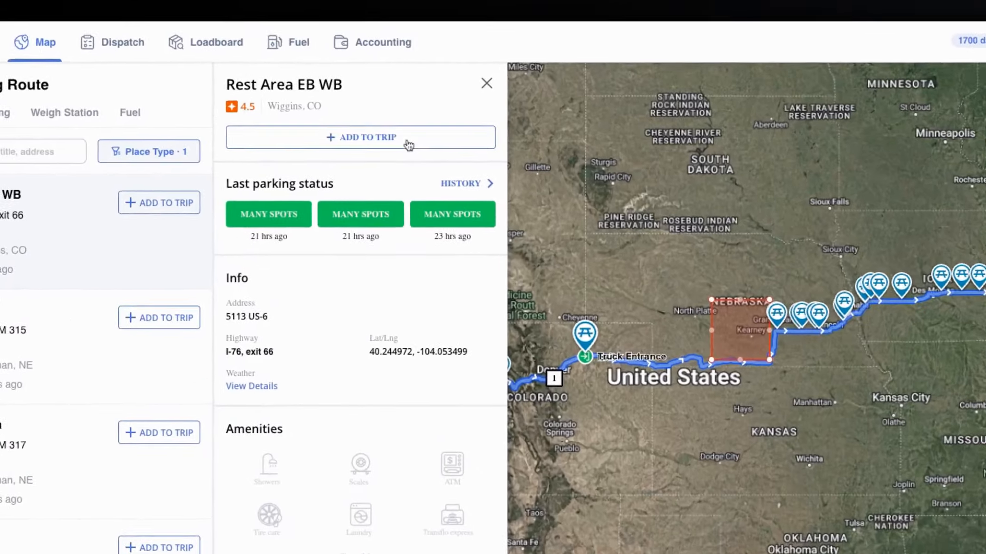
{"action": "left_click", "coordinate": [385, 138]}
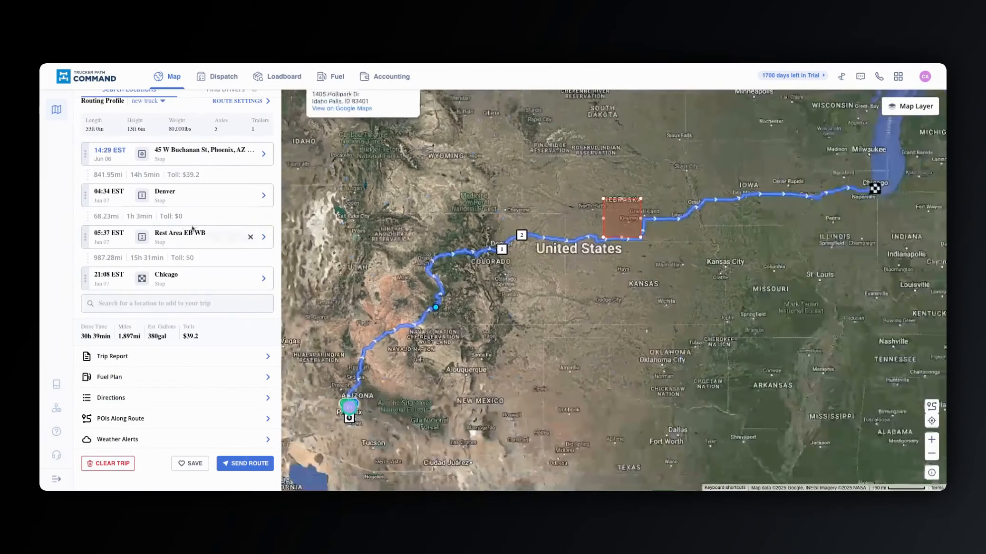
Check the trip's weather alerts and its documents section, and return to the trip overview
{"action": "left_click", "coordinate": [180, 440]}
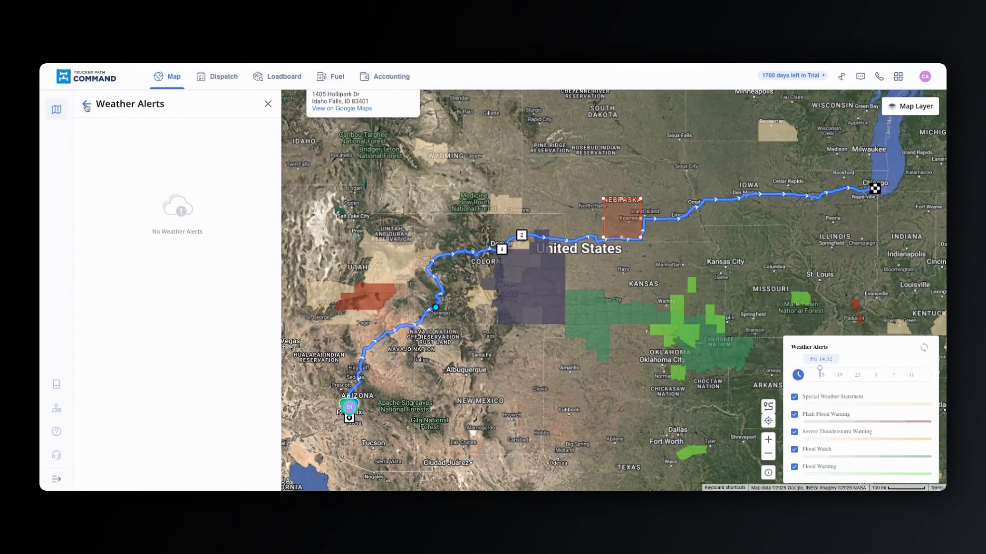
{"action": "left_click", "coordinate": [88, 105]}
{"action": "scroll", "coordinate": [178, 385], "scroll_direction": "down", "scroll_amount": 2}
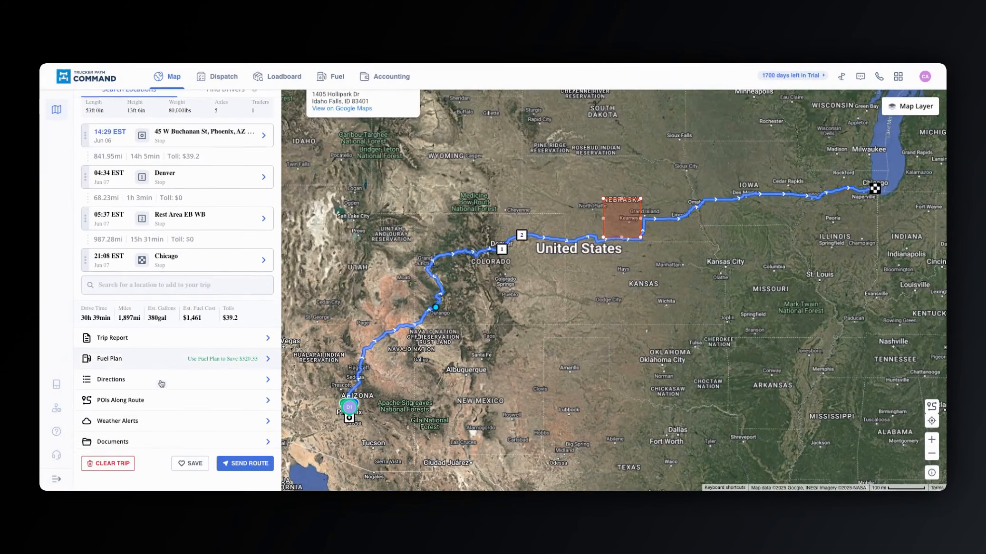
{"action": "left_click", "coordinate": [166, 441]}
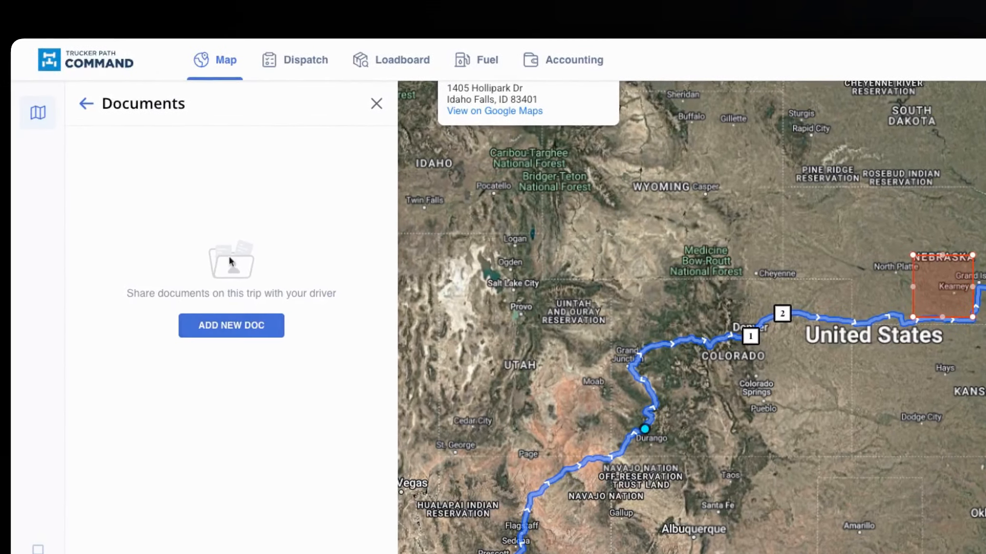
{"action": "left_click", "coordinate": [7, 21]}
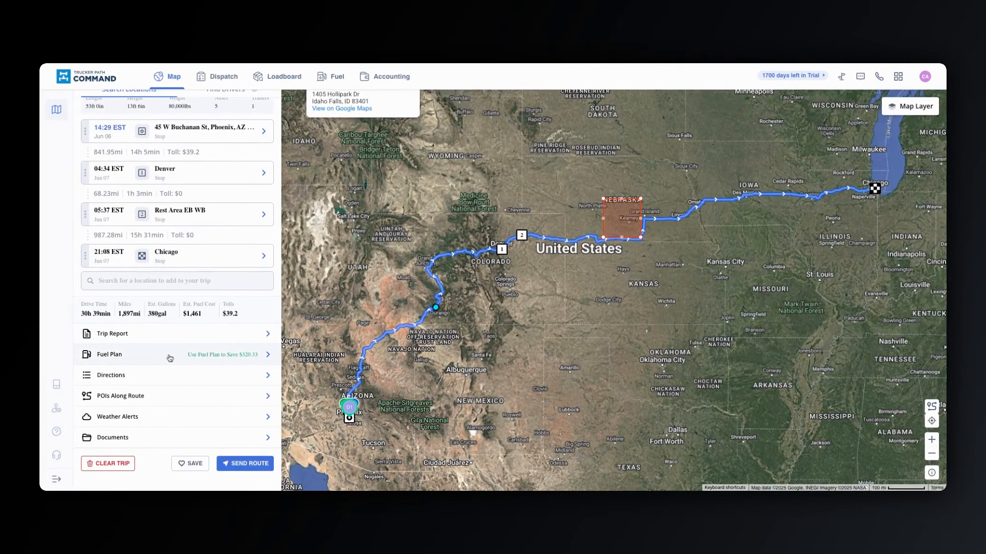
Review the fuel plan's network options and suggested stops, apply the plan to the trip, and return to the trip overview
{"action": "left_click", "coordinate": [170, 356]}
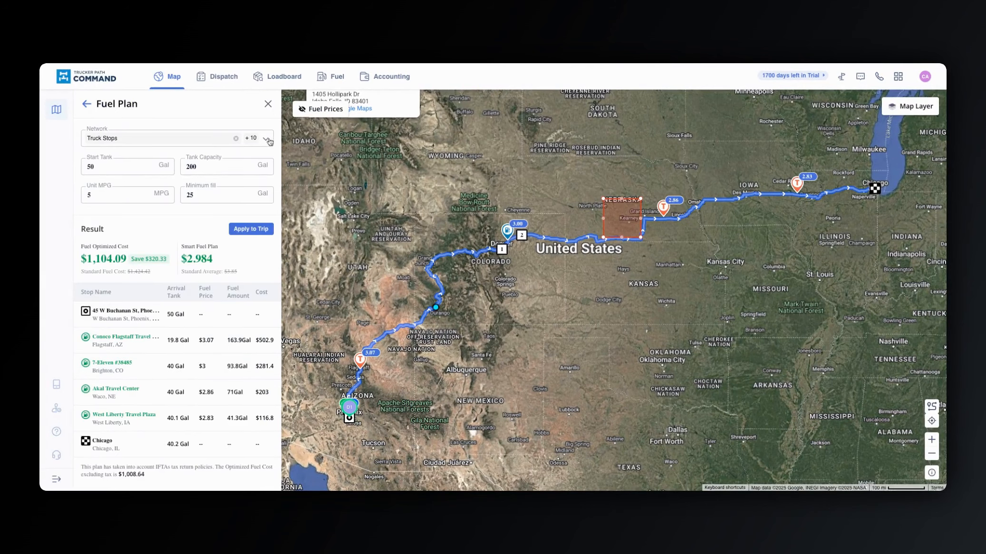
{"action": "left_click", "coordinate": [268, 140]}
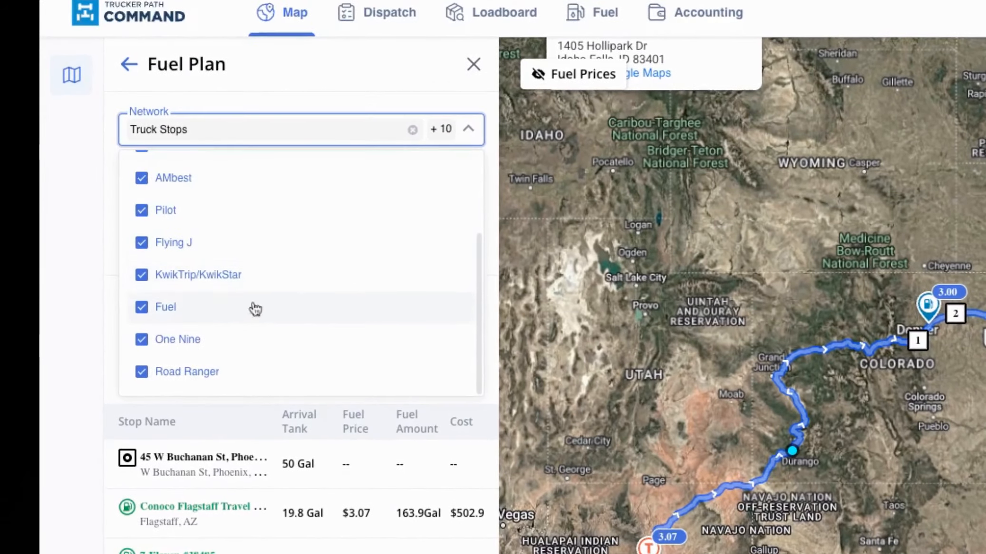
{"action": "left_click", "coordinate": [468, 129]}
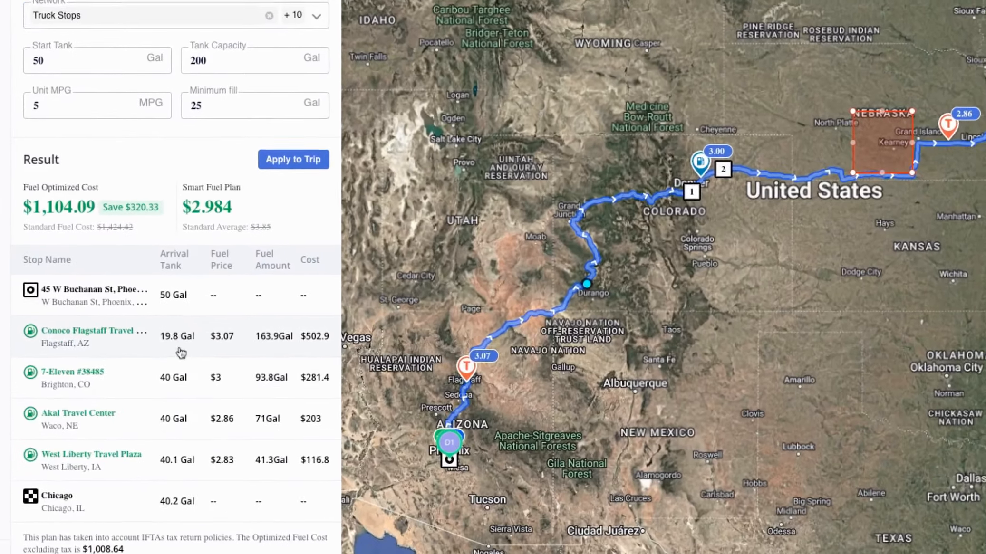
{"action": "left_click", "coordinate": [185, 346]}
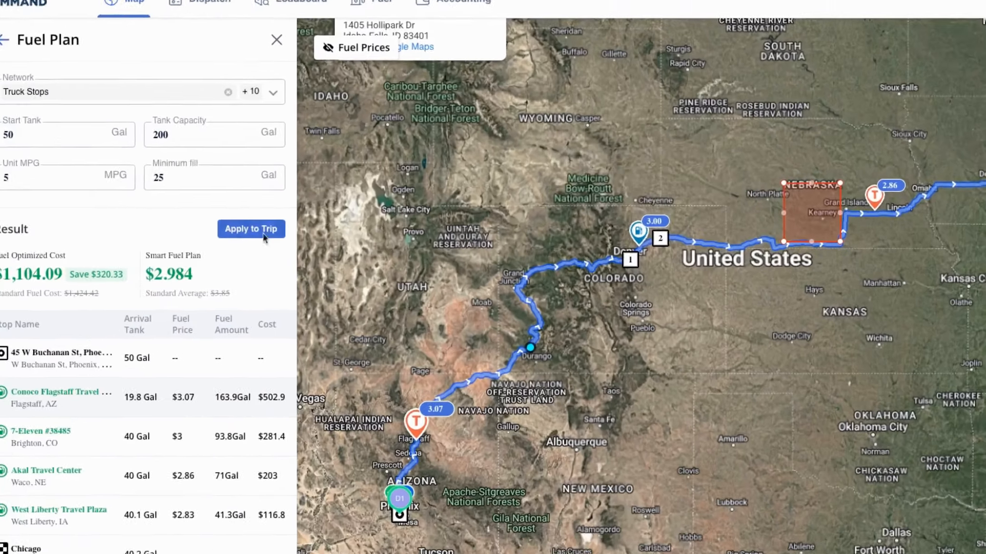
{"action": "left_click", "coordinate": [252, 230]}
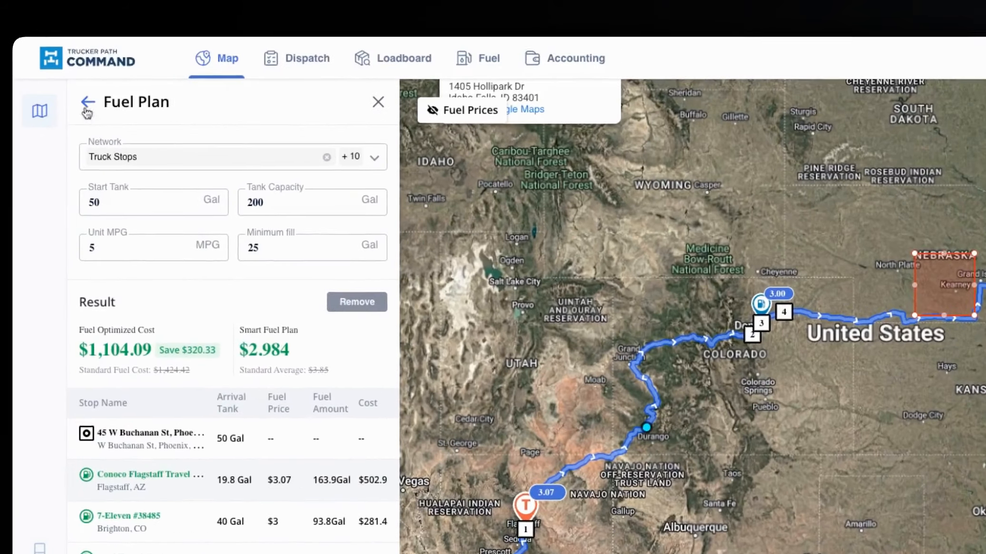
{"action": "left_click", "coordinate": [86, 104]}
Save the trip with its added fuel stops
{"action": "scroll", "coordinate": [215, 250], "scroll_direction": "down", "scroll_amount": 5}
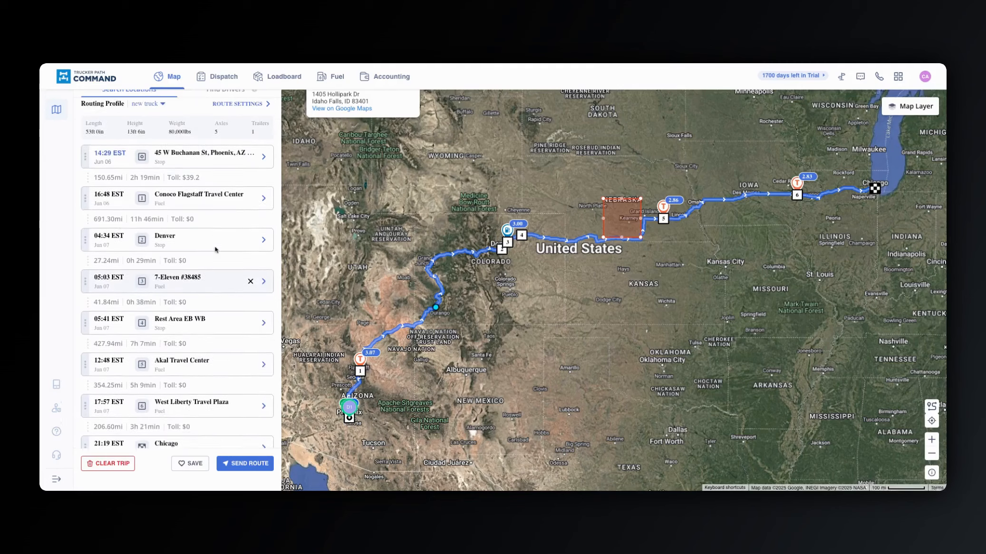
{"action": "left_click", "coordinate": [197, 469]}
{"action": "left_click", "coordinate": [558, 306]}
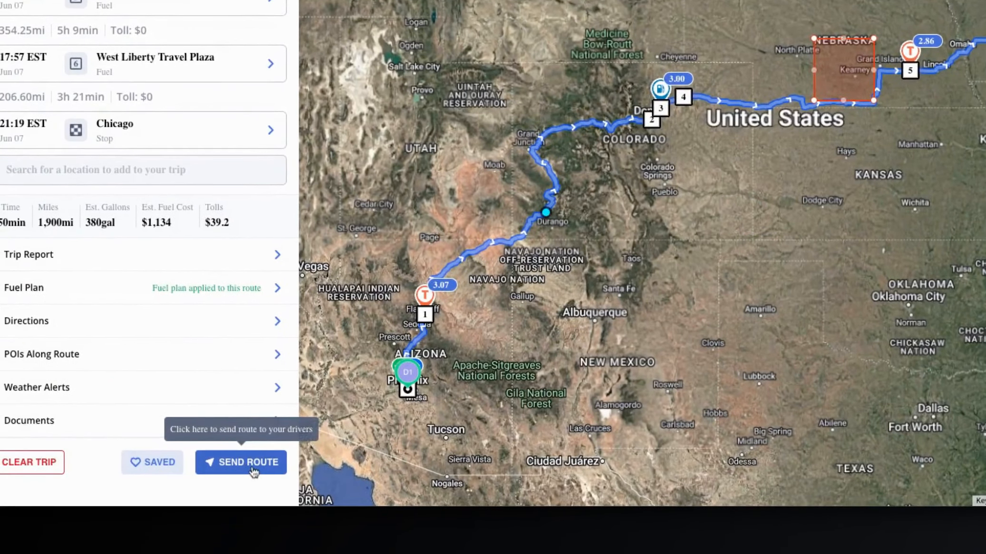
Send the route to Driver 123 from the driver list and dismiss the confirmation without duplicating it as a load
{"action": "left_click", "coordinate": [247, 462]}
{"action": "scroll", "coordinate": [427, 282], "scroll_direction": "down", "scroll_amount": 2}
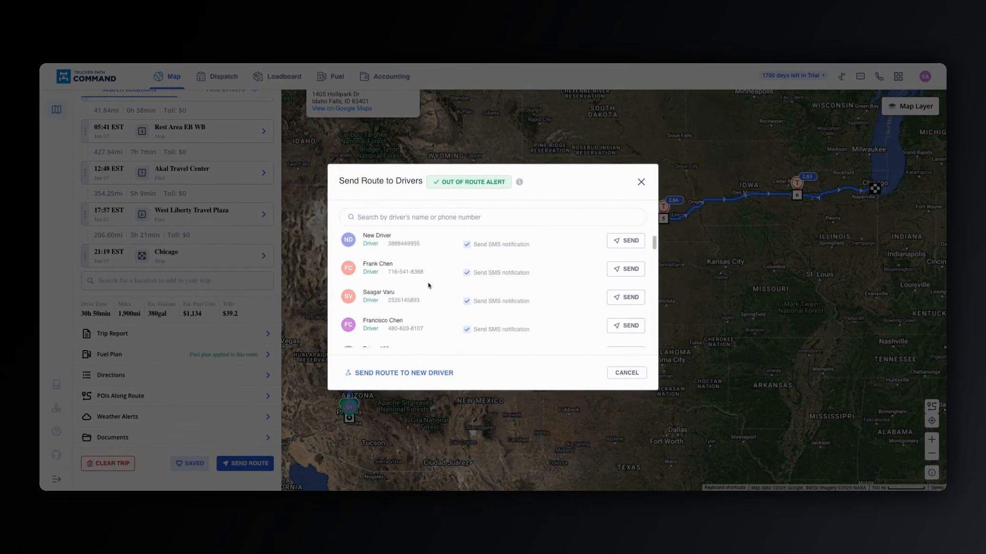
{"action": "scroll", "coordinate": [428, 282], "scroll_direction": "down", "scroll_amount": 6}
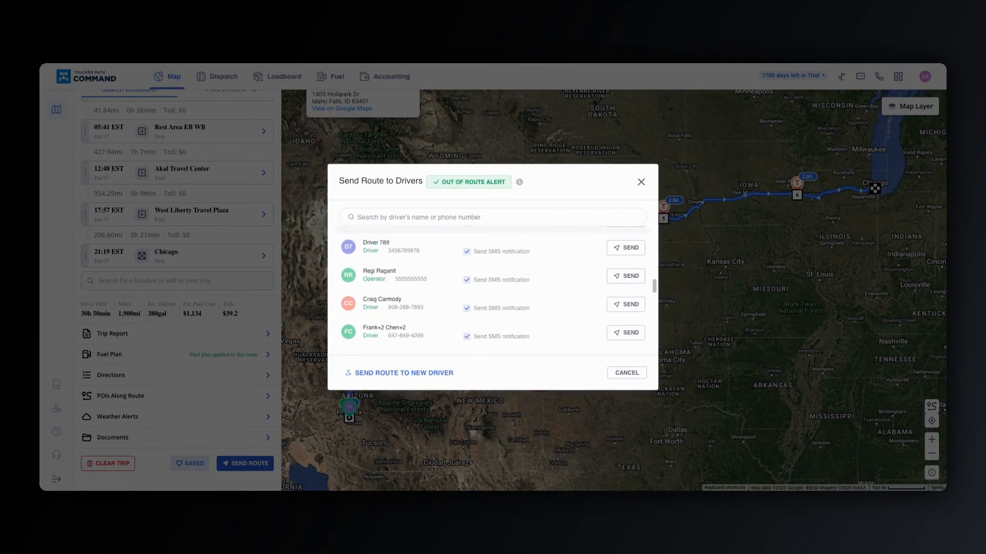
{"action": "scroll", "coordinate": [427, 275], "scroll_direction": "down", "scroll_amount": 10}
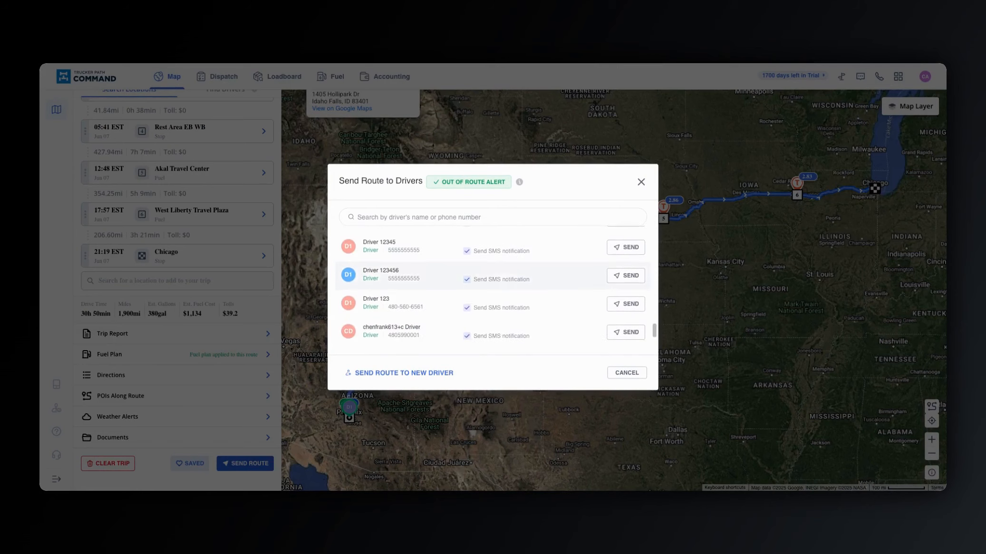
{"action": "scroll", "coordinate": [387, 304], "scroll_direction": "down", "scroll_amount": 1}
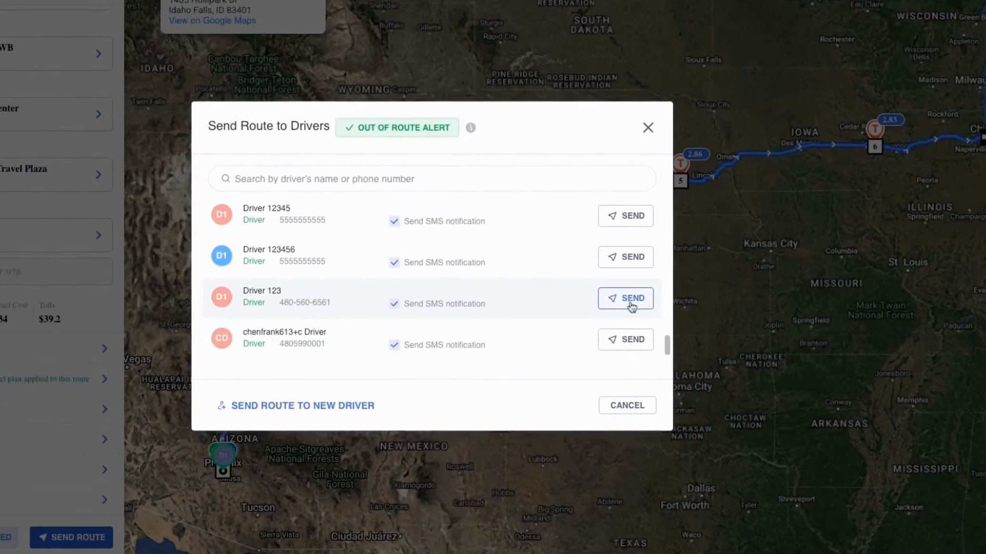
{"action": "left_click", "coordinate": [634, 304]}
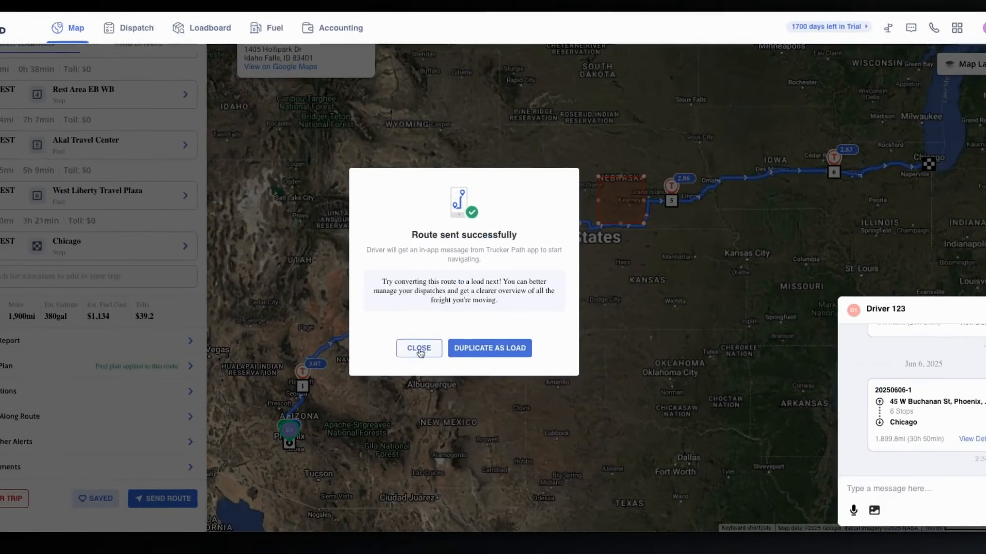
{"action": "left_click", "coordinate": [353, 363]}
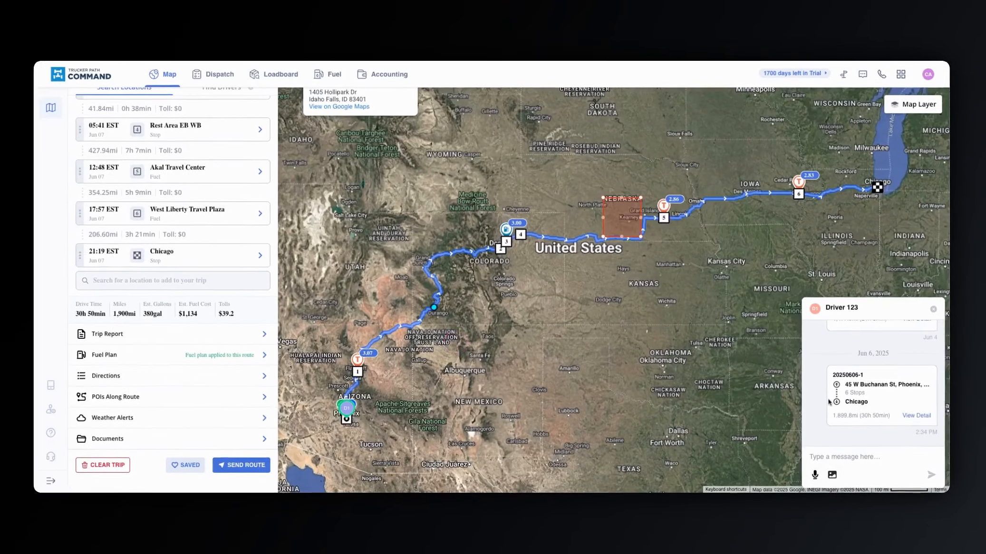